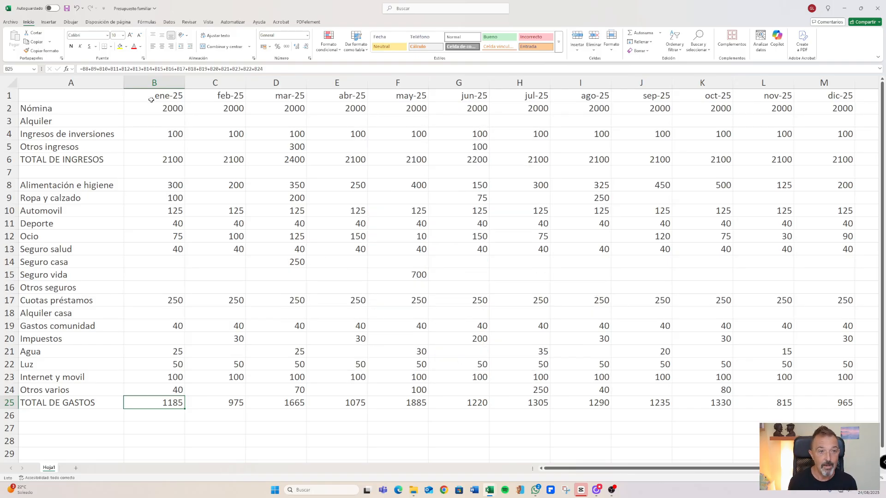
- Examine the TOTAL DE INGRESOS formula in B6 and the January cells it references
click(132, 158)
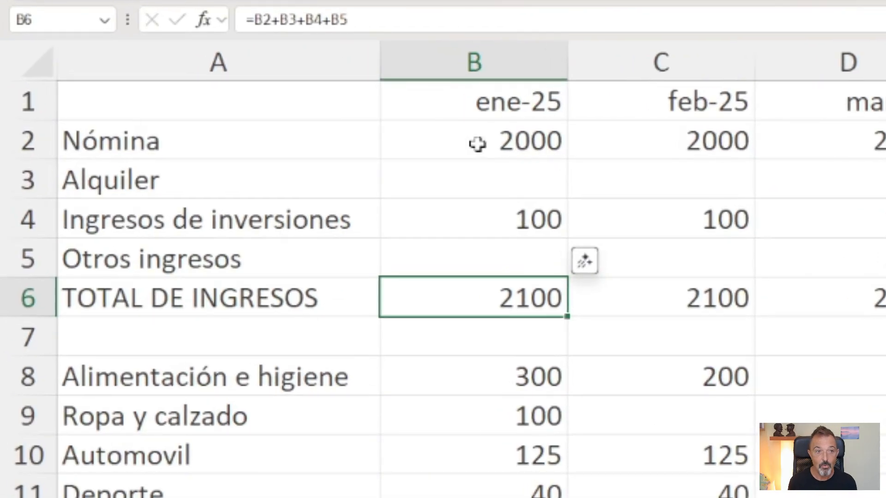
mouse_move(245, 19)
mouse_down()
mouse_move(355, 28)
mouse_move(368, 41)
mouse_up()
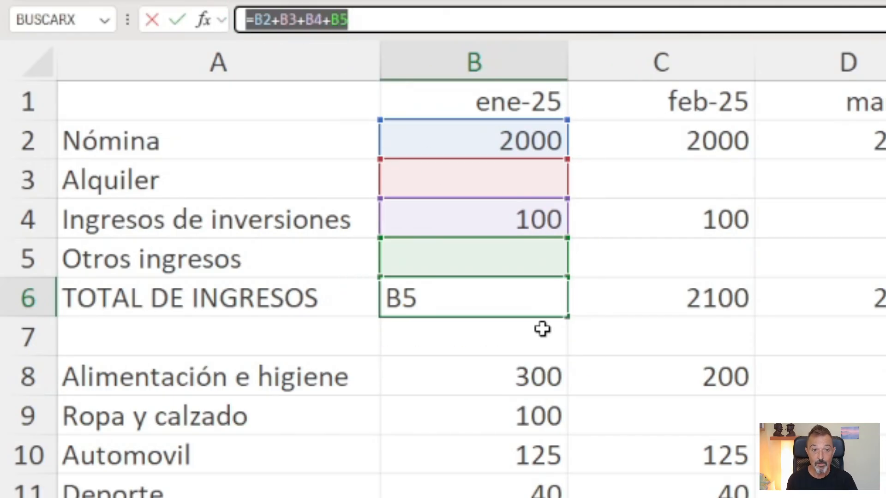
key(Return)
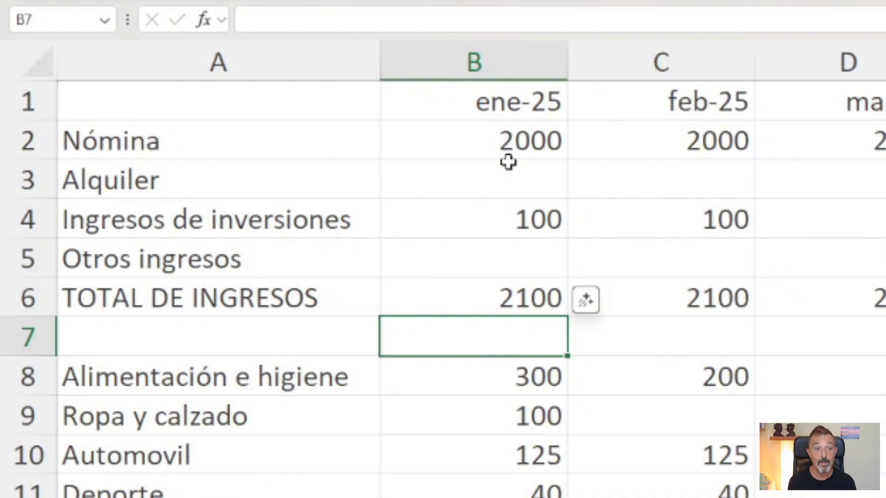
click(544, 301)
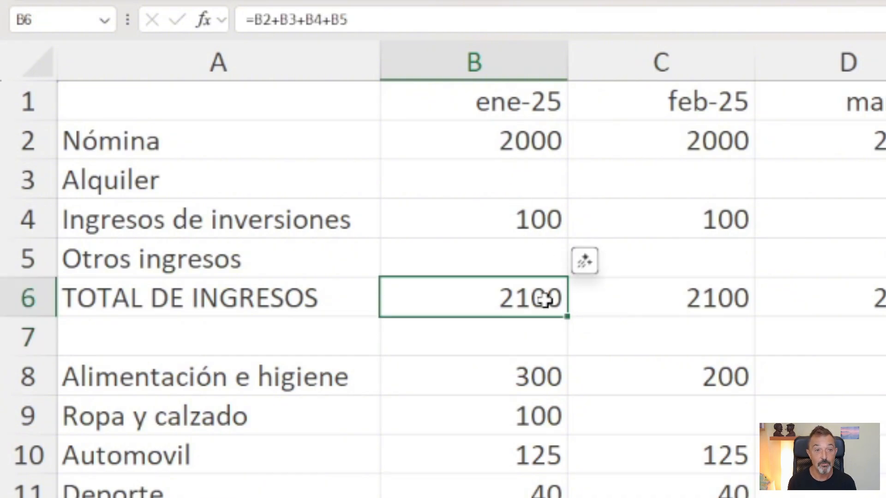
- Clear January's Ingresos de inversiones value in B4 to test the B6 total formula, and undo the deletion
key(Up)
key(Up)
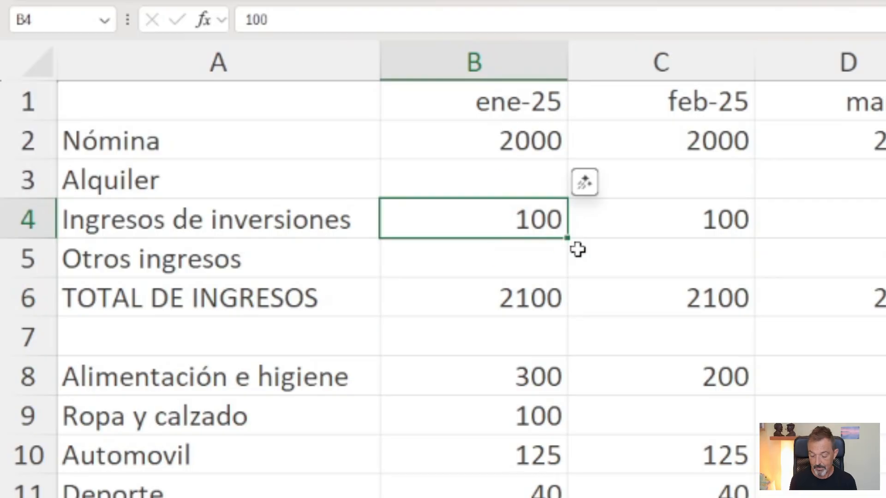
key(Delete)
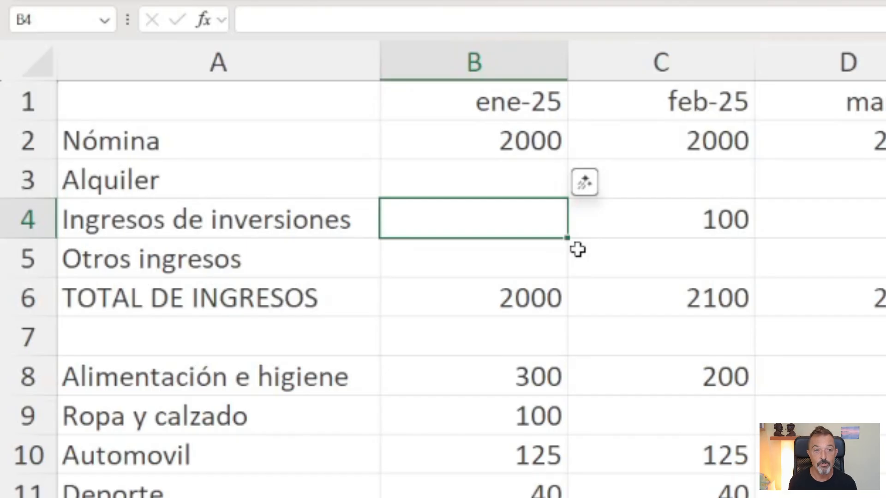
key(ctrl+z)
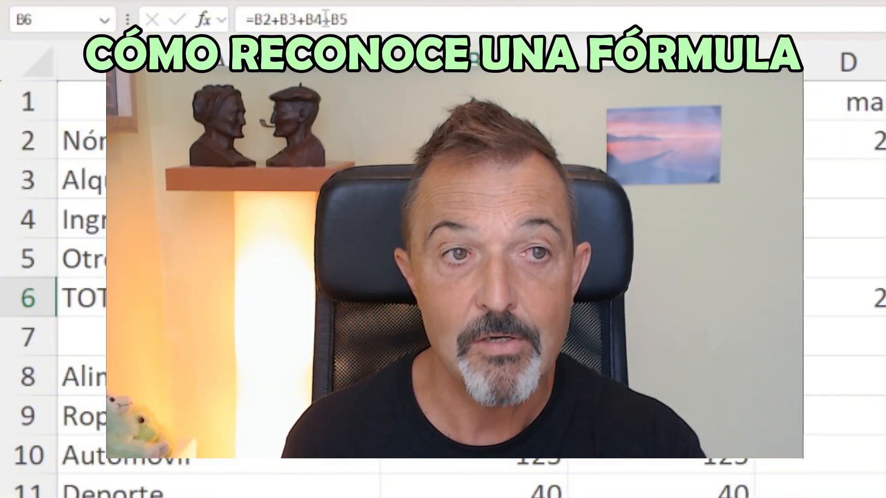
drag(246, 20, 254, 19)
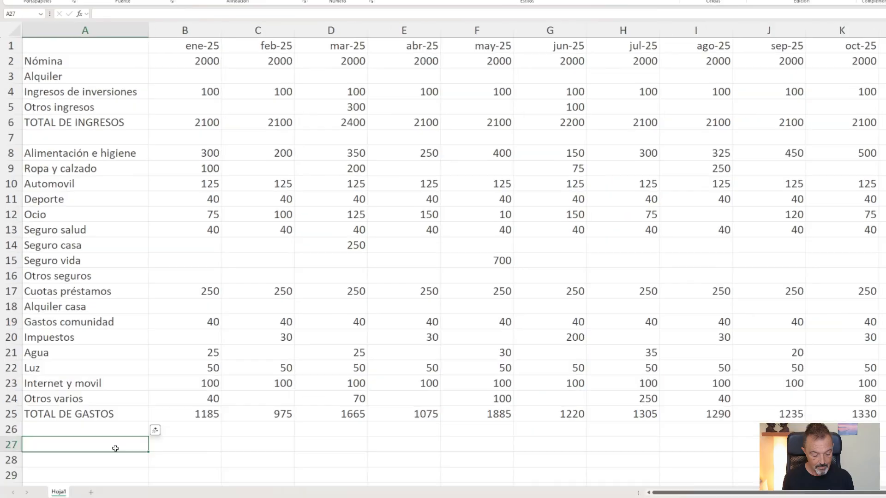
- Add an AHORRO MENSUAL row in row 27 with the formula =B6-B25 for January, filled across through December
text(AHORRO MENSUAL)
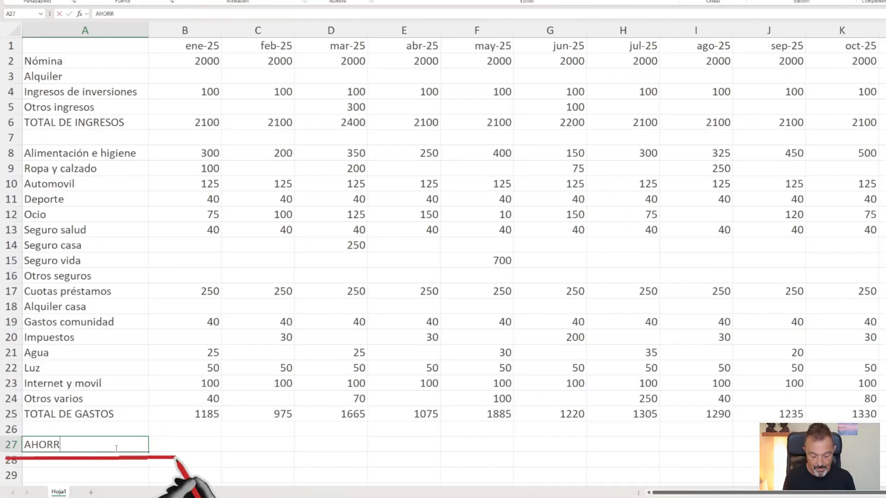
click(201, 450)
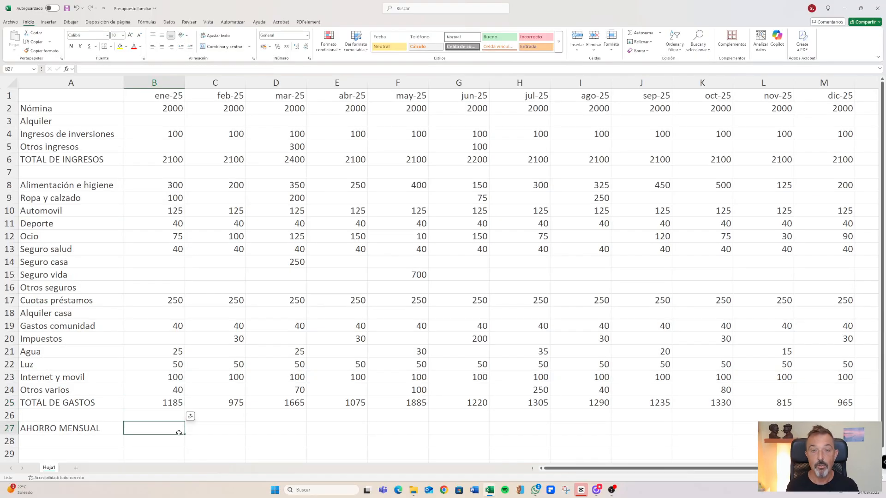
text(=)
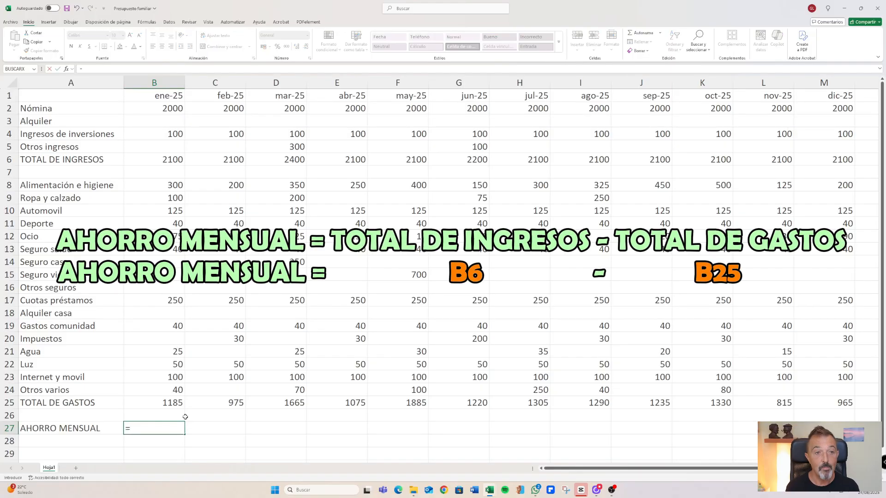
click(181, 159)
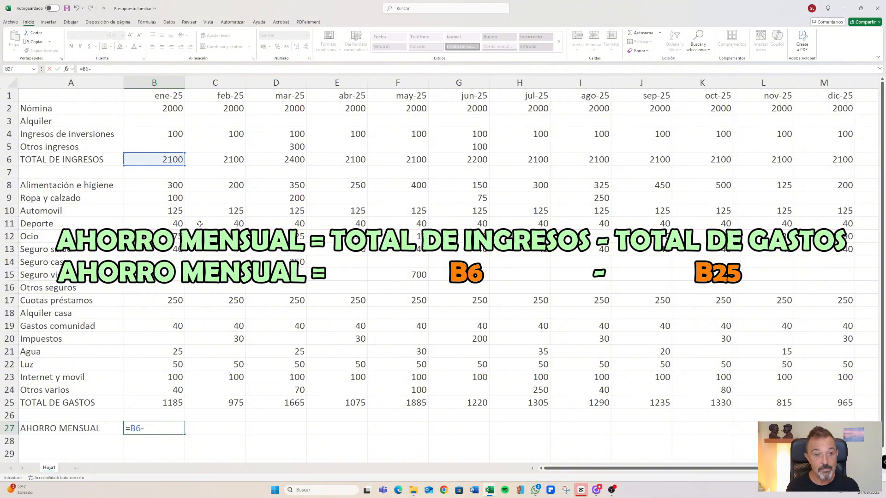
text(-)
click(180, 403)
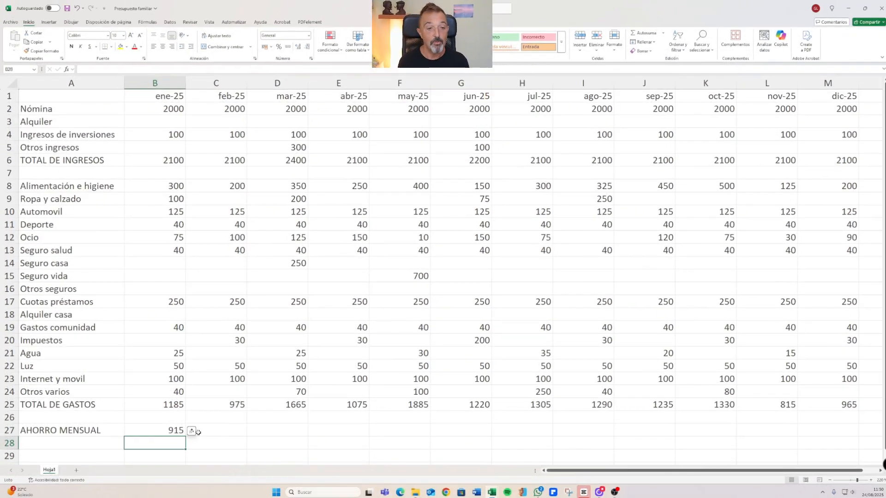
click(178, 430)
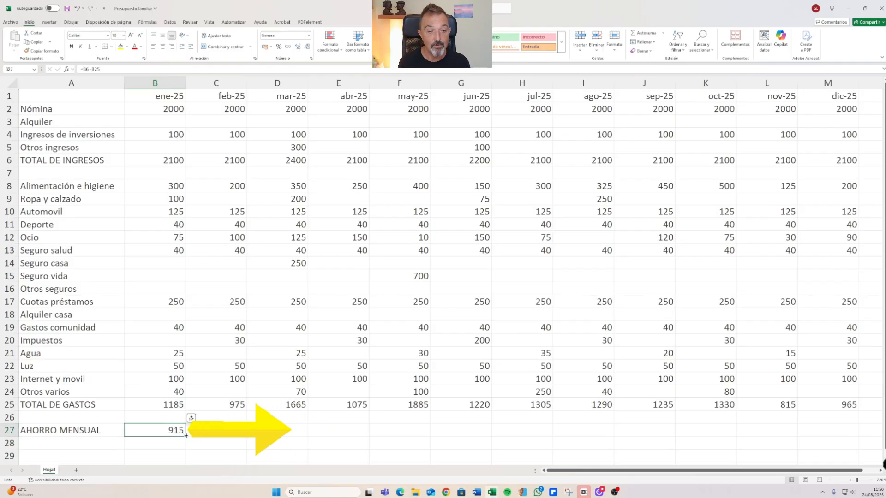
drag(185, 437, 822, 449)
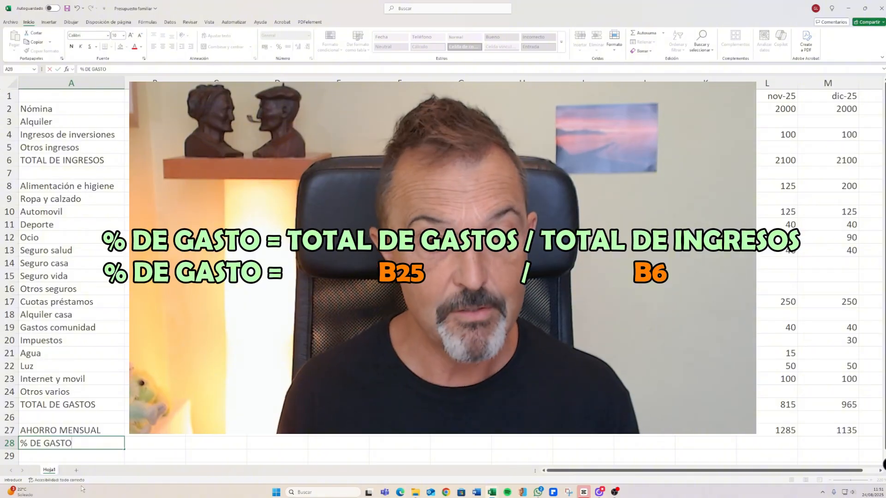
- Label A28 "% DE GASTO MENSUAL" and enter the January formula =B25/B6 in B28
text(MENSUAL)
key(Return)
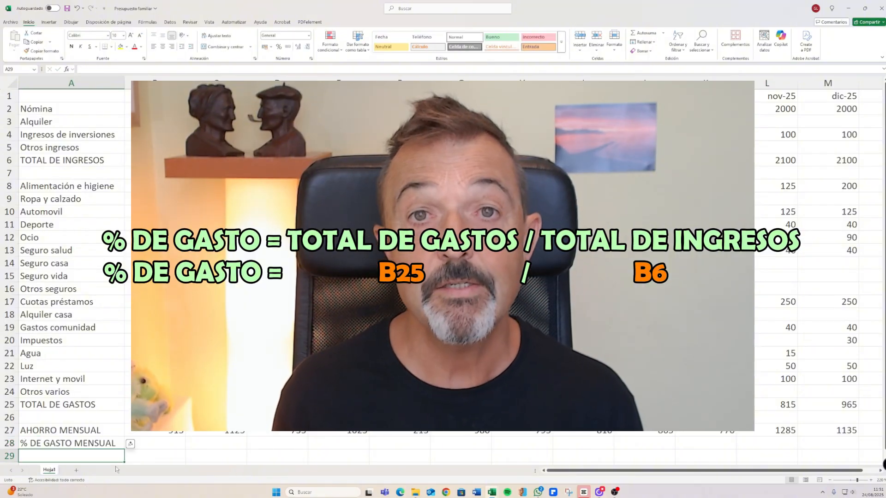
click(164, 442)
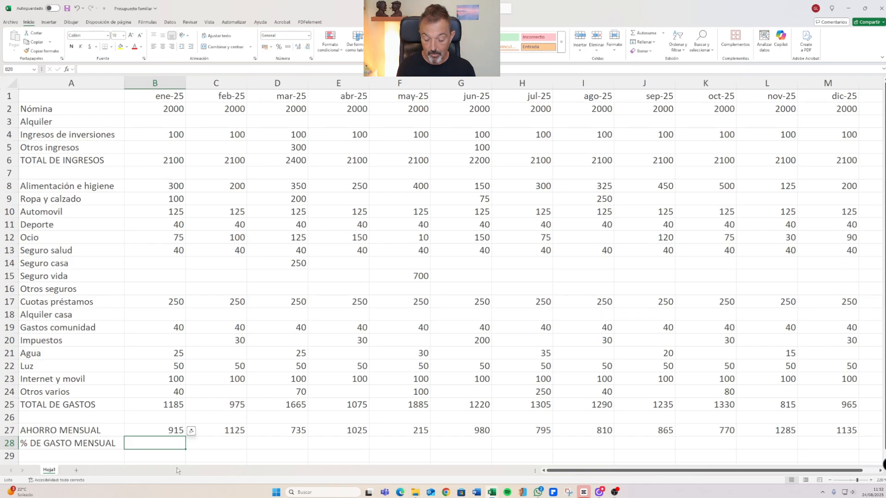
text(=)
click(173, 406)
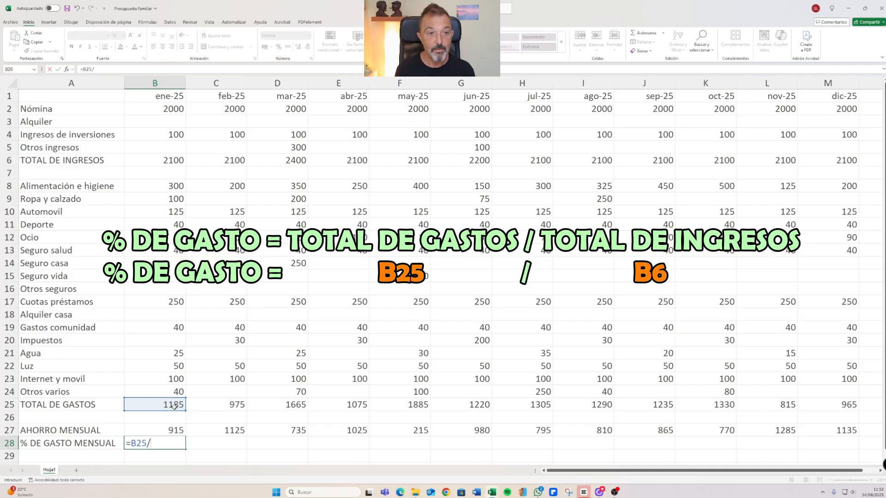
text(/)
click(180, 160)
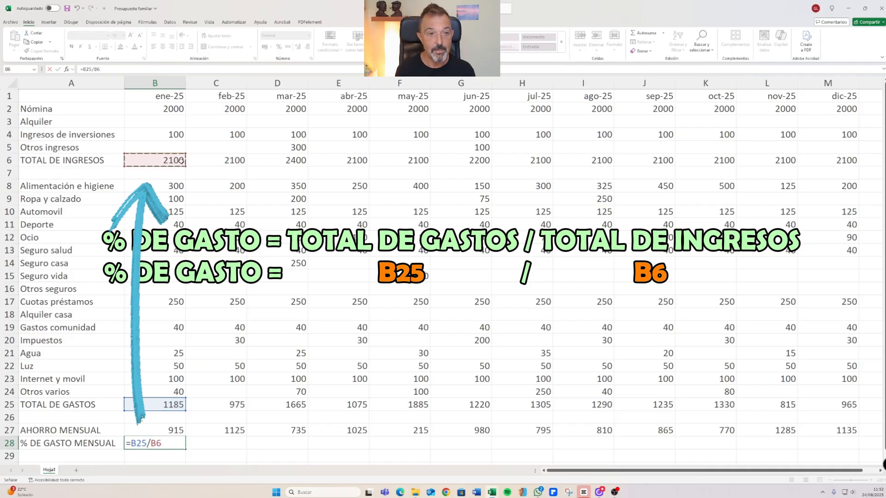
key(Return)
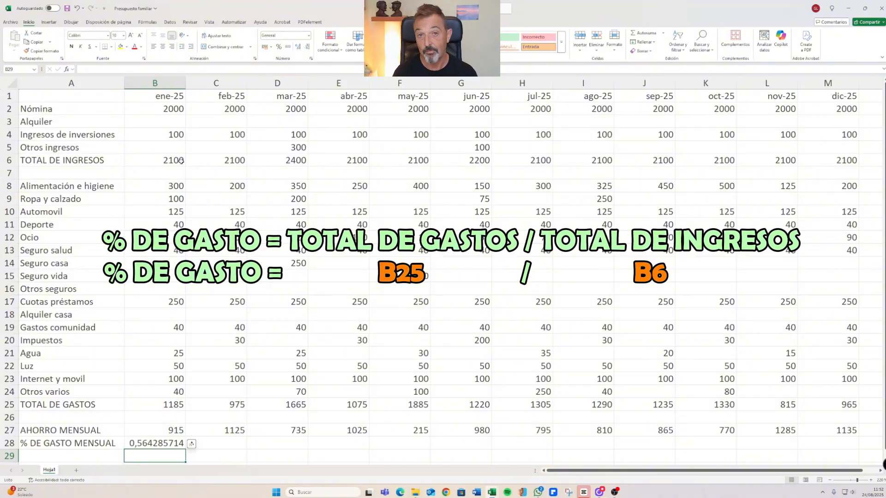
- Format B28 as a percentage and copy its formula to the February through December cells of row 28
click(173, 444)
key(ctrl+shift+5)
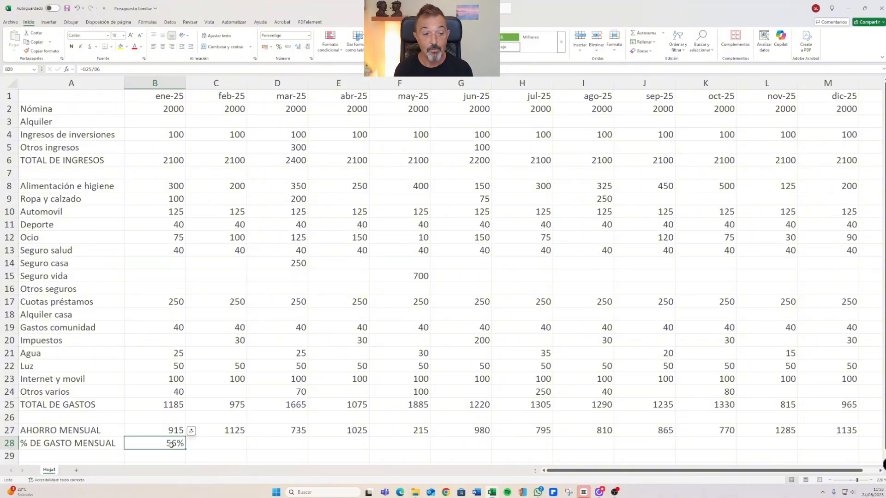
right_click(169, 444)
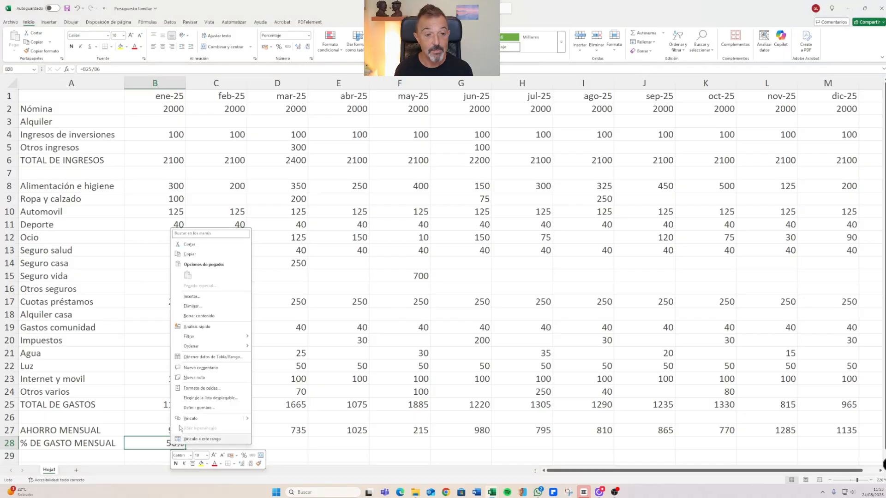
click(194, 255)
drag(203, 443, 803, 444)
right_click(804, 444)
click(815, 275)
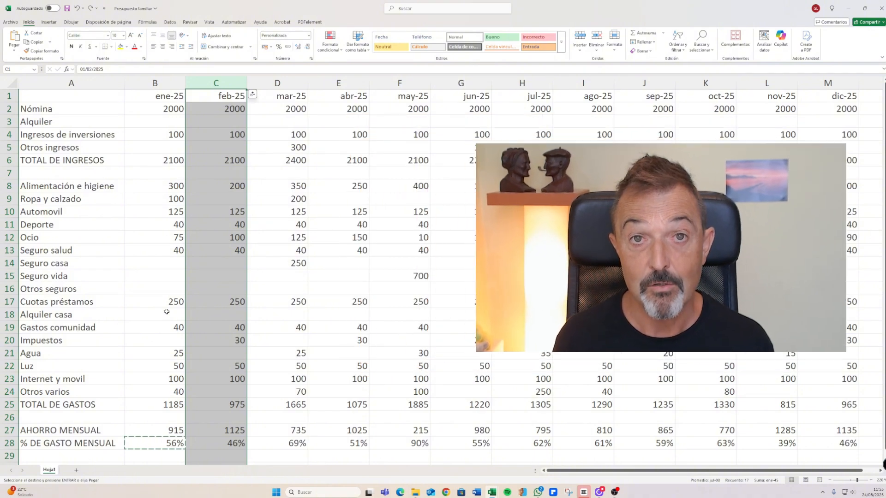
- Insert two blank columns between ene-25 and feb-25
drag(237, 82, 258, 79)
right_click(259, 79)
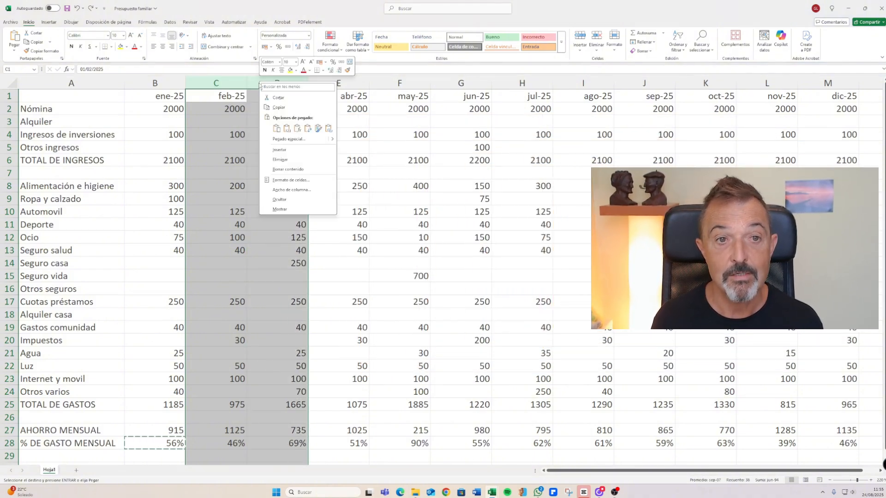
click(279, 150)
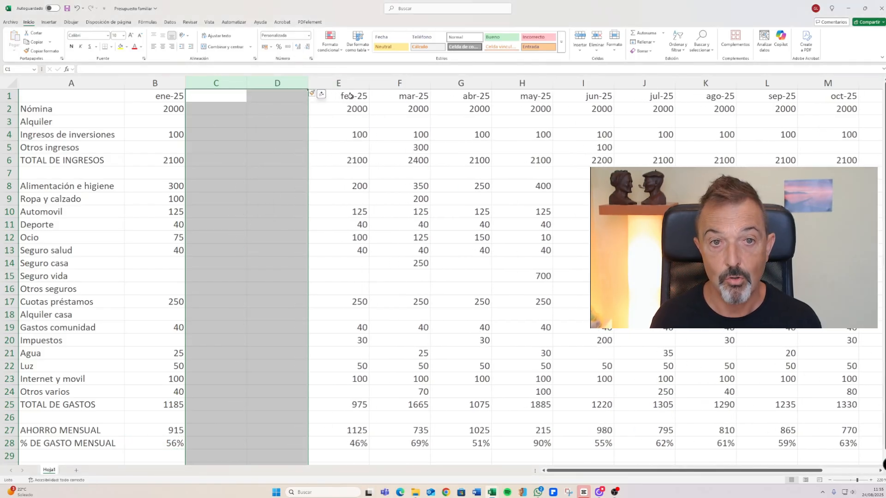
- Enter the headers "%CRECIMIENTO" in C1 and "PREVISIÓN ENE 2026" in D1
click(227, 97)
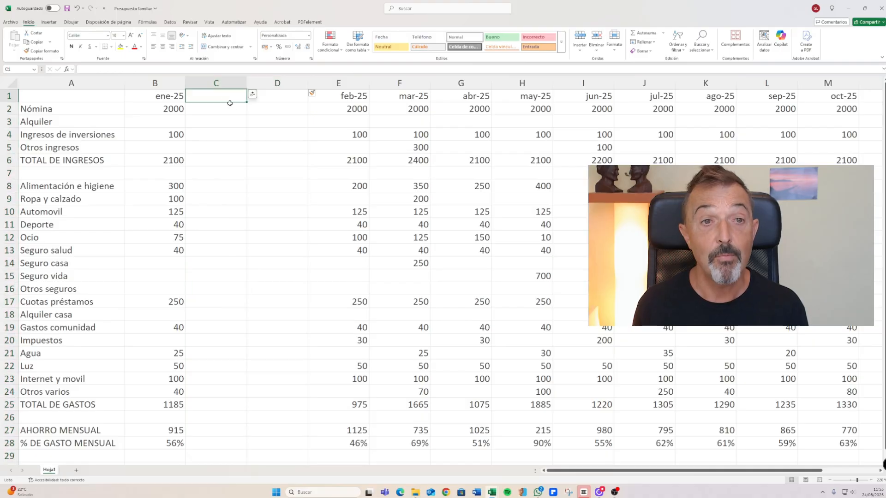
text(%C)
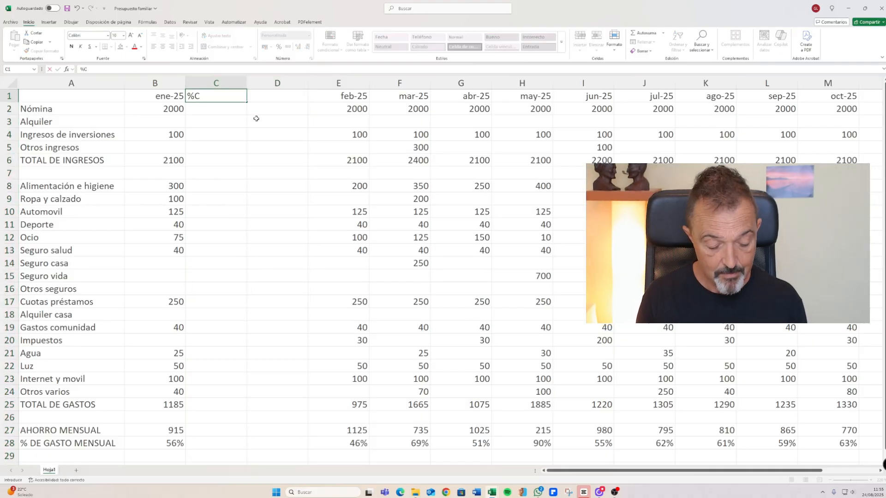
text(RECIMIENTO)
key(Tab)
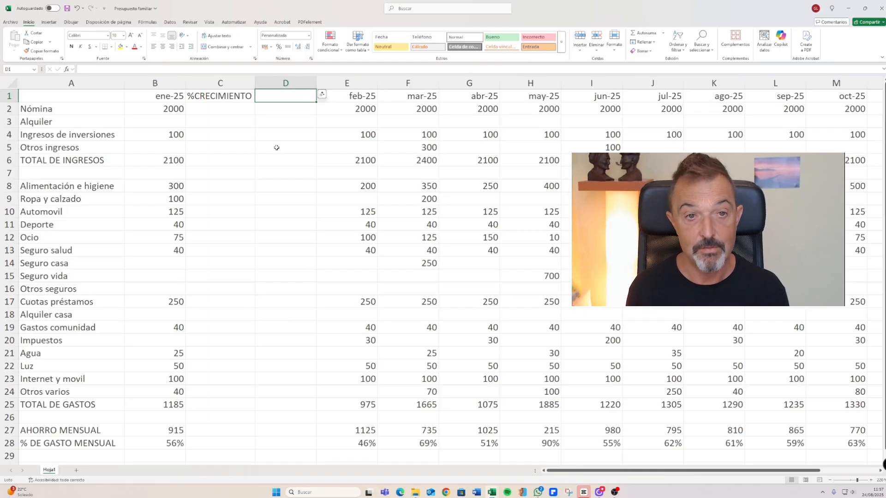
text(PREVISIÓN ENE 2026)
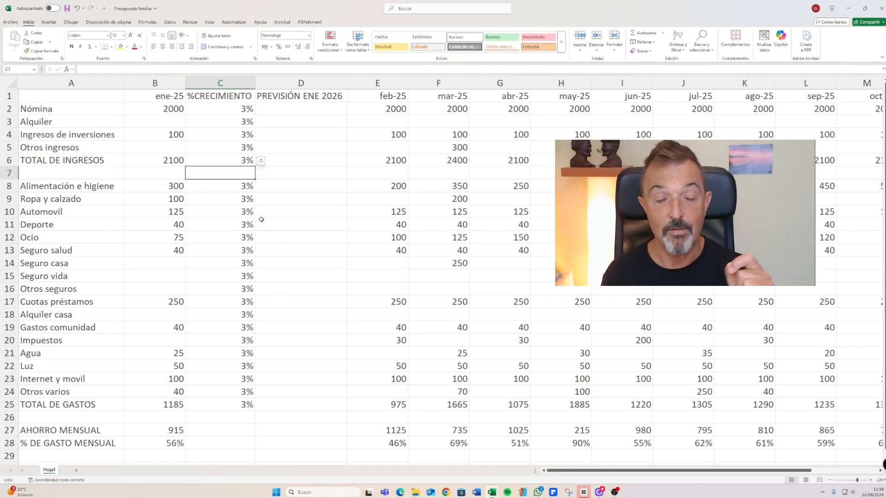
- Enter the formula =B2*C2 in D2 to multiply January's Nómina by its growth percentage
click(321, 110)
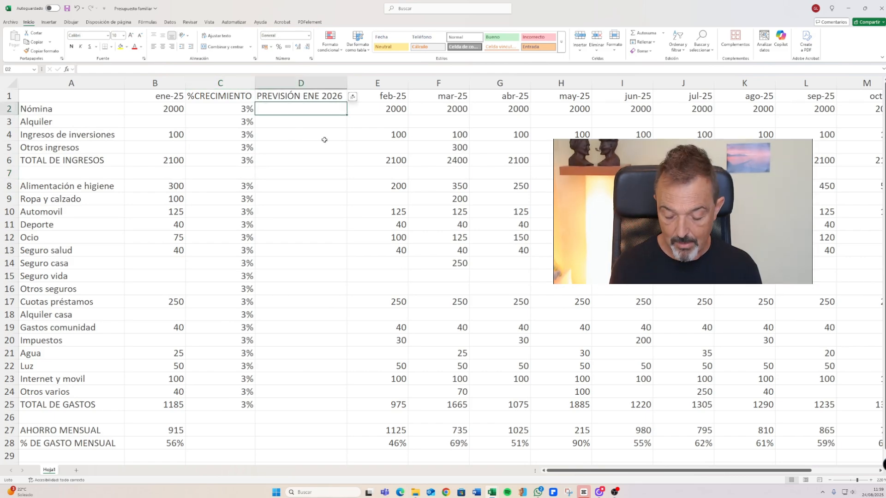
text(=)
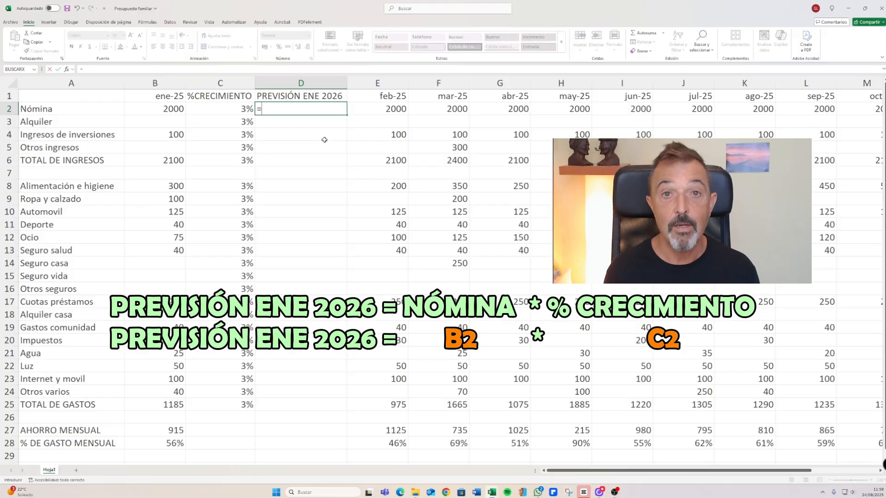
click(164, 109)
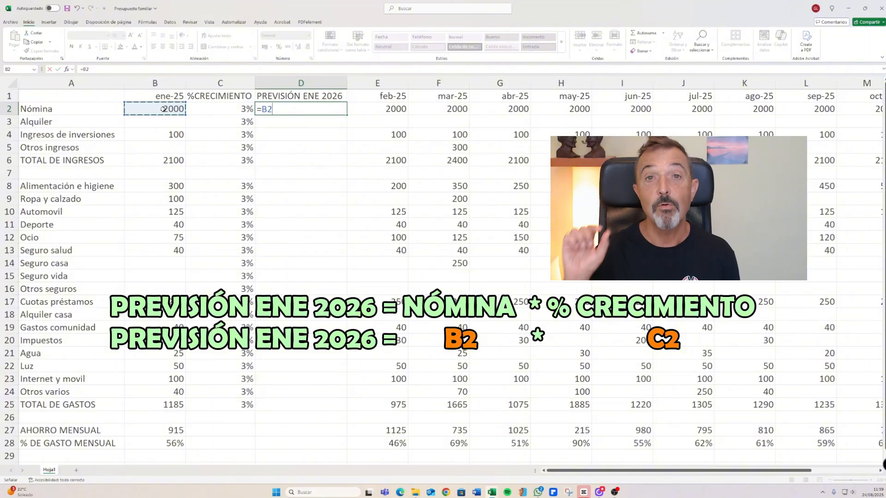
text(*)
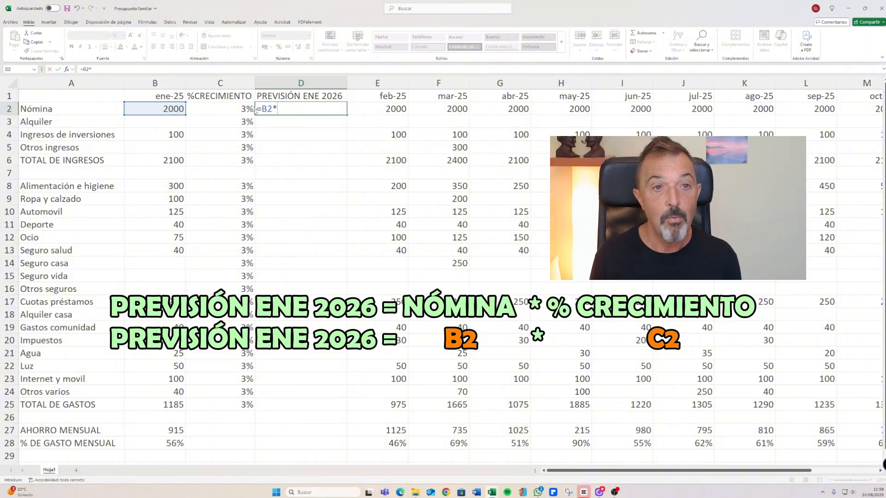
click(244, 109)
key(Return)
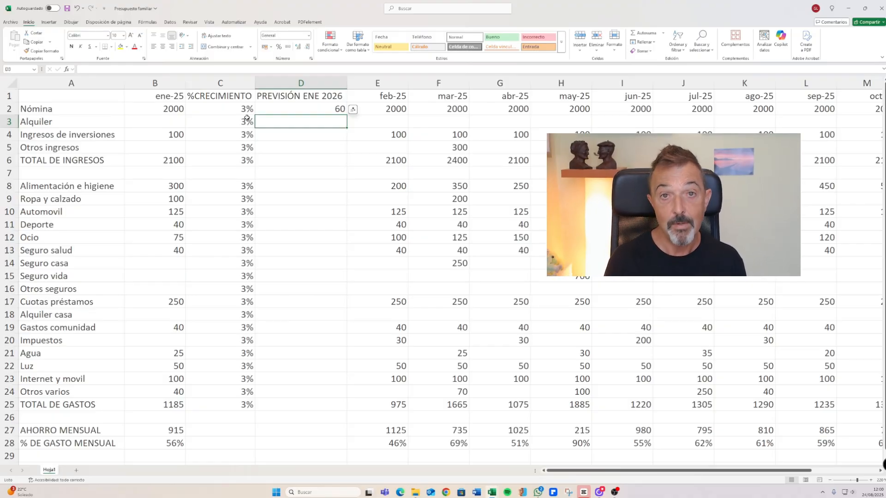
- Change the D2 formula to =B2+B2*C2 and copy January's forecast formula down the income and expense rows
key(Up)
key(F2)
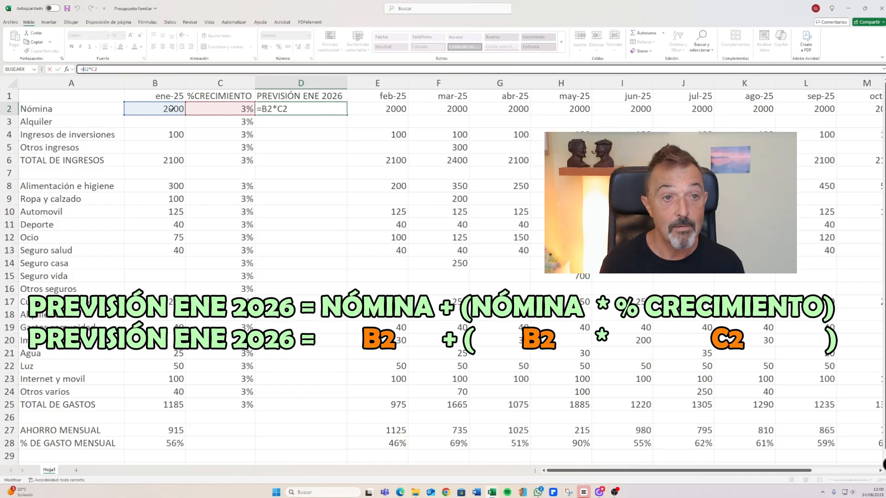
click(172, 108)
text(+)
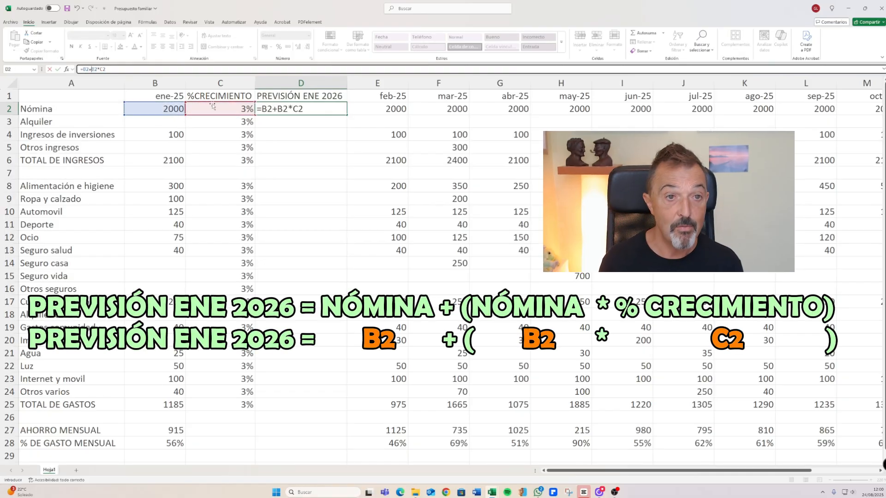
key(Return)
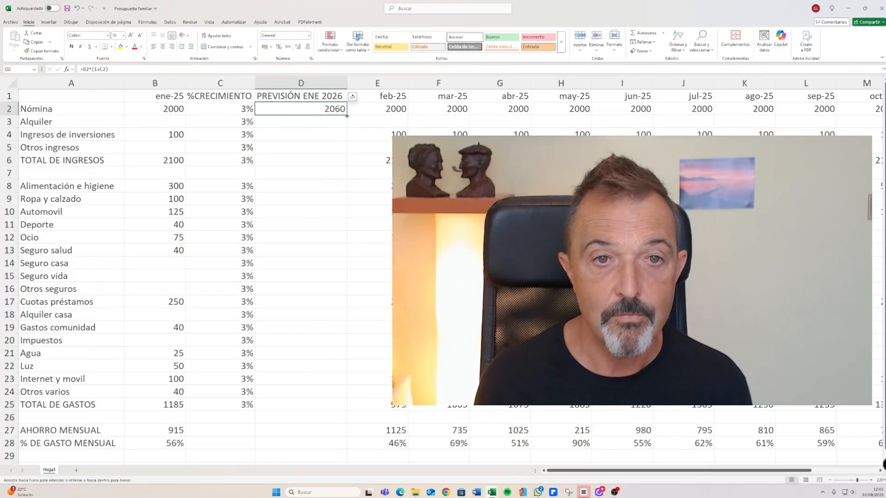
drag(346, 116, 347, 282)
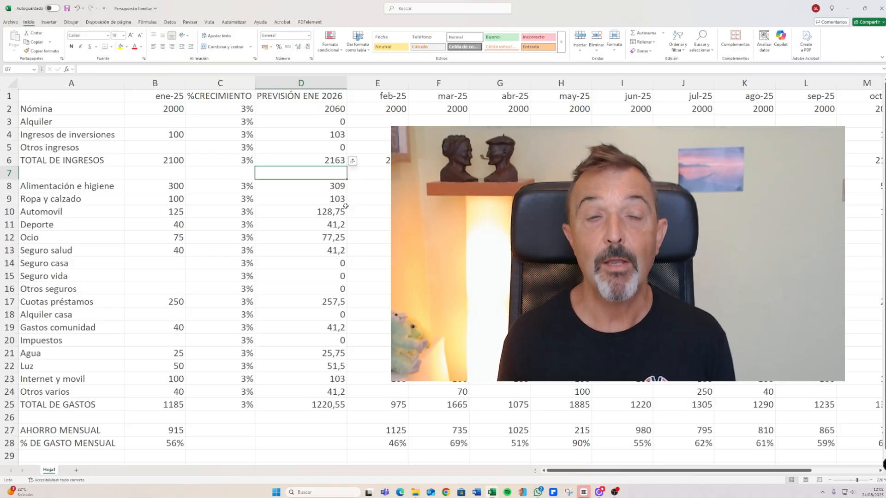
- Insert a blank row above the month headers in row 1
click(242, 84)
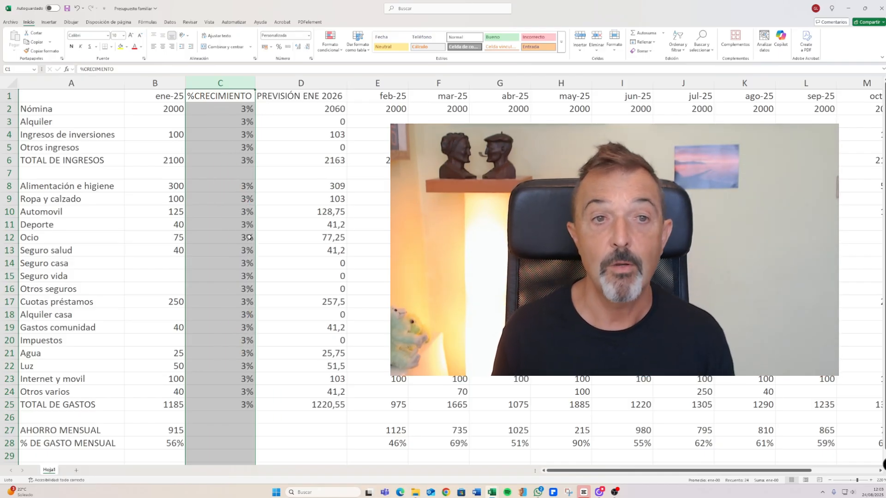
click(9, 96)
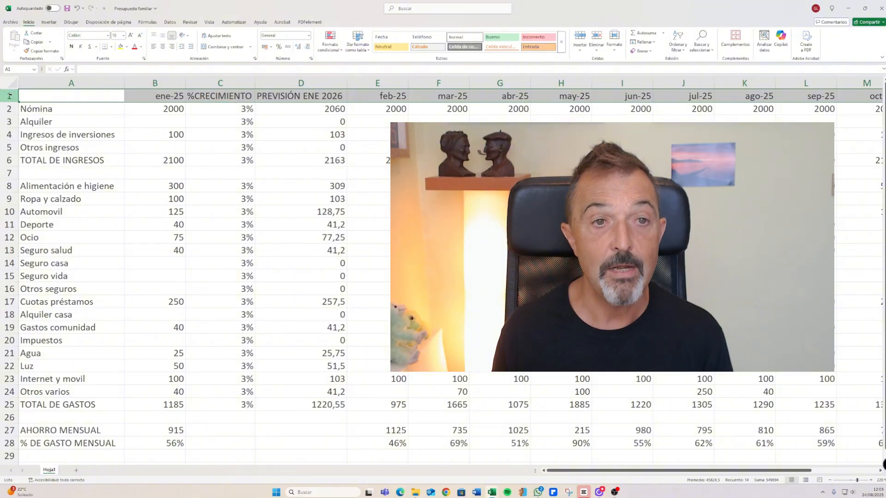
right_click(9, 95)
click(32, 164)
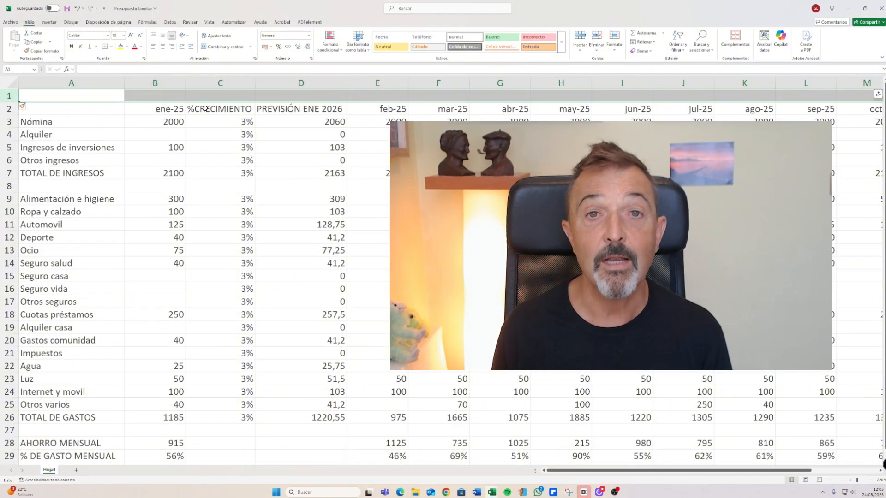
- Move the %CRECIMIENTO label to A1 and Nómina's 3% growth rate to C1
click(206, 108)
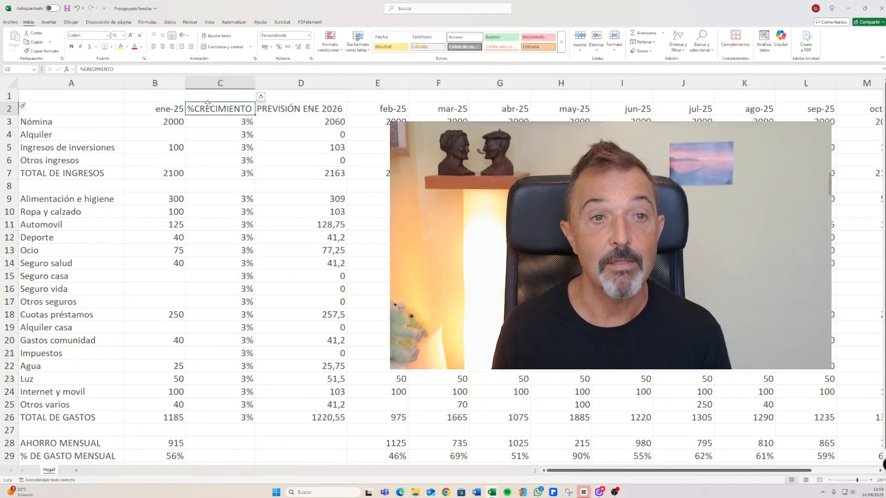
drag(208, 104, 41, 92)
click(238, 116)
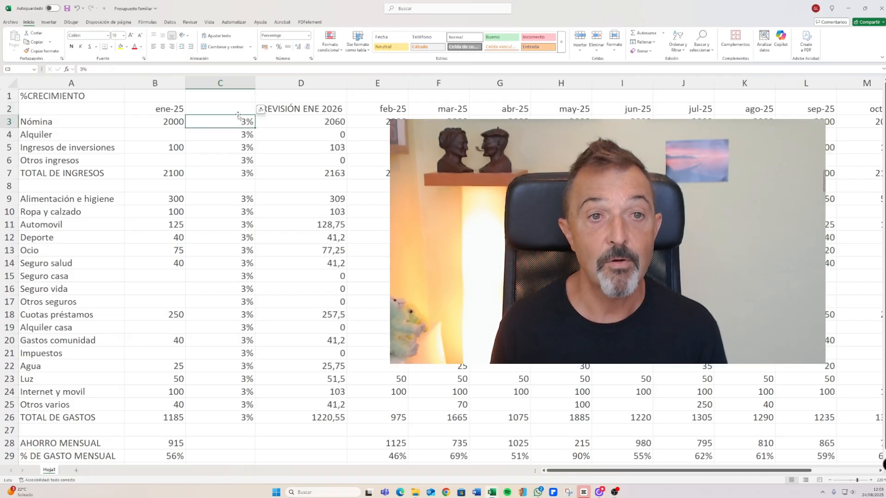
drag(238, 116, 237, 93)
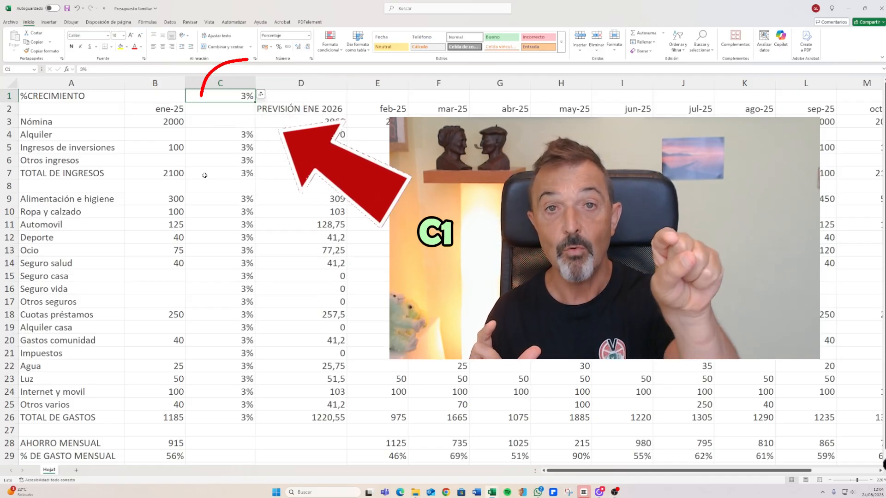
- Examine which cells Nómina's forecast formula in D3 references
click(286, 121)
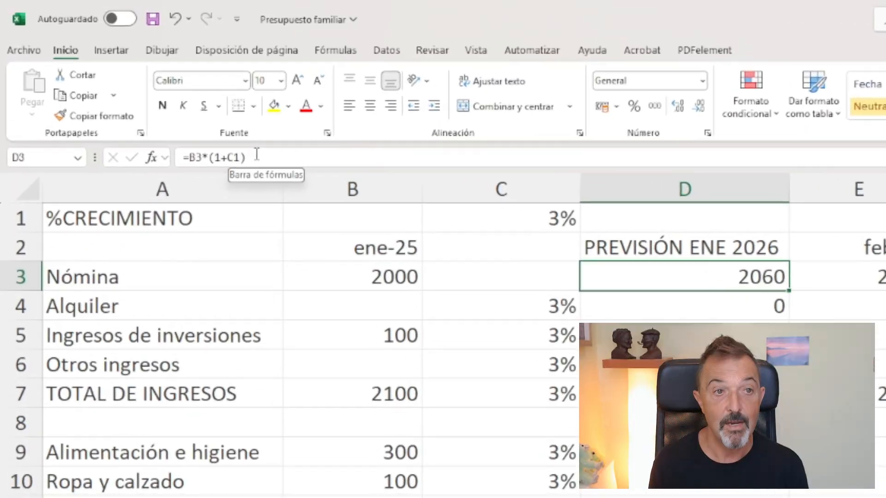
click(110, 69)
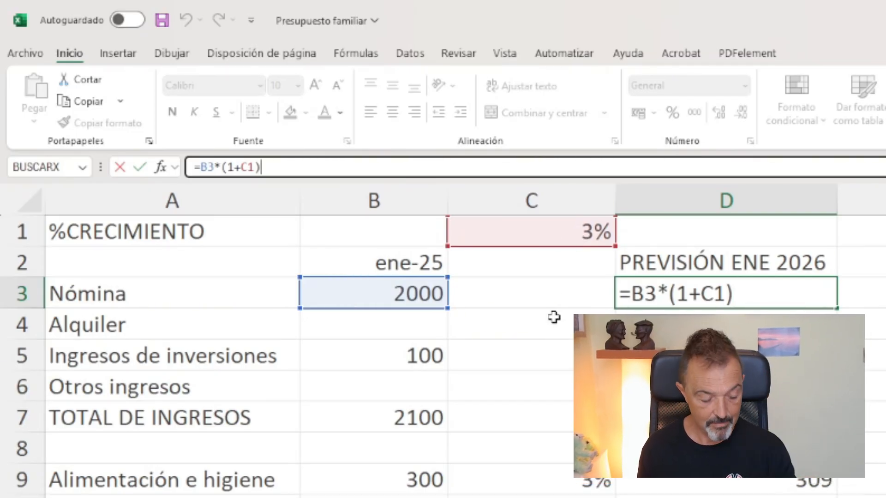
key(ctrl+Return)
- Move the growth rate from C1 to C3 and back to C1, checking D3's formula references in each position
click(577, 243)
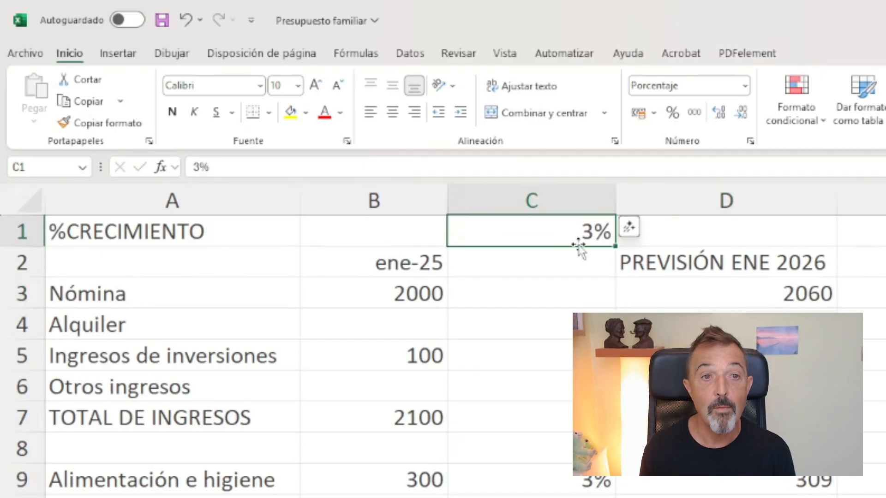
drag(578, 246, 580, 309)
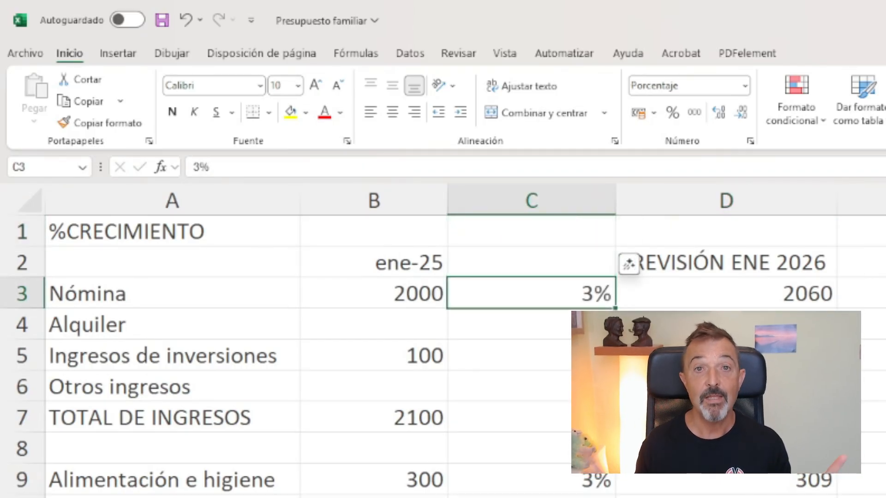
click(691, 293)
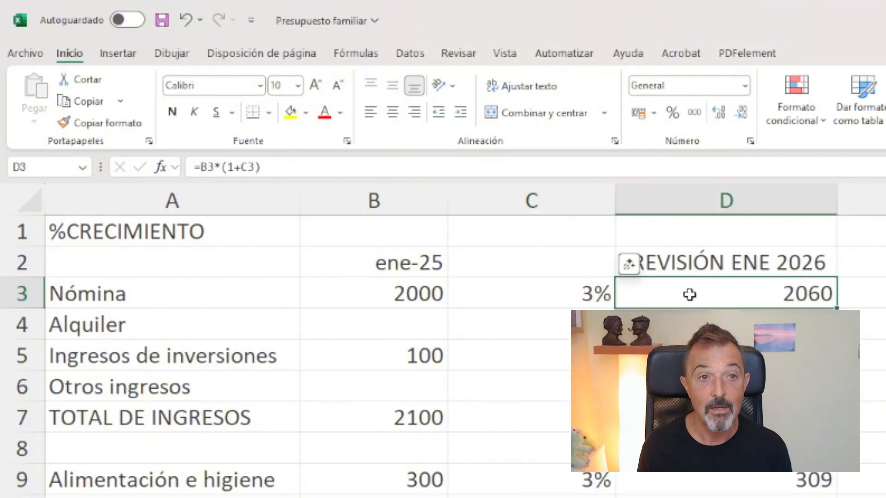
click(403, 163)
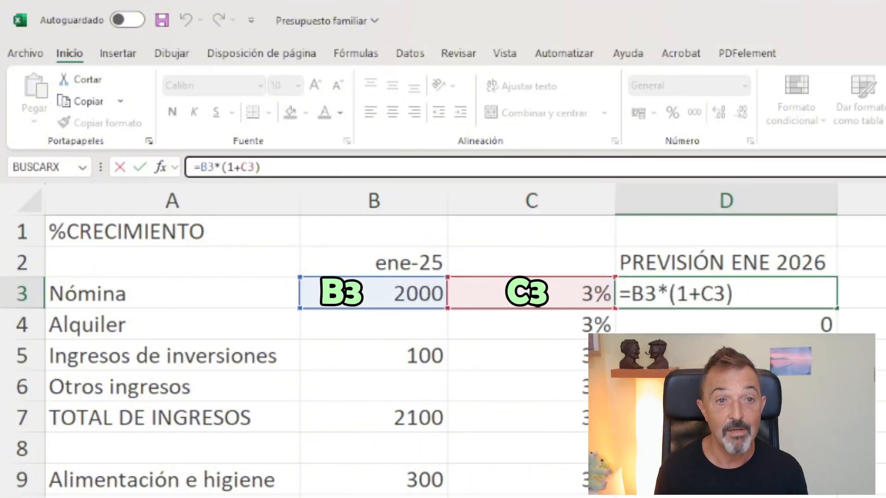
key(ctrl+Return)
click(568, 293)
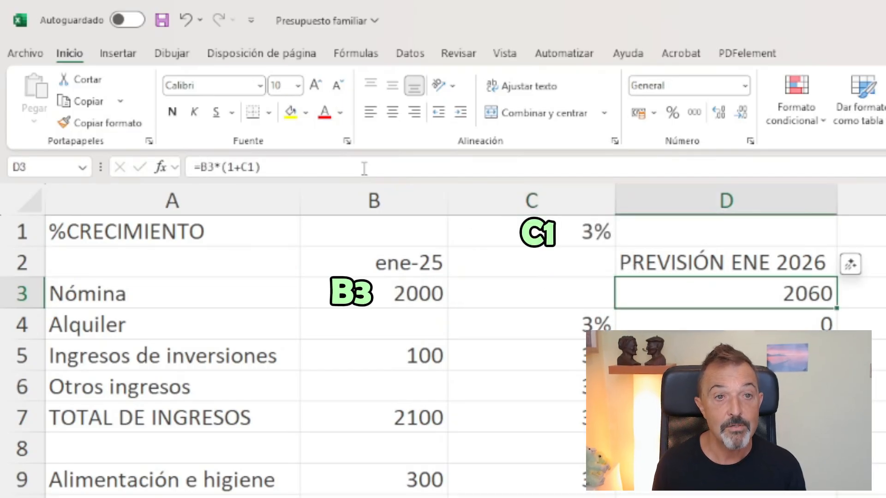
click(364, 168)
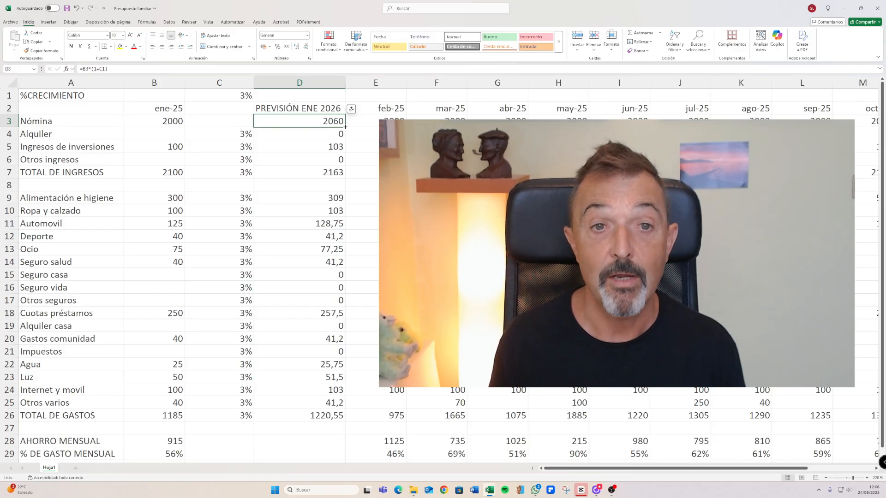
- Copy the D3 formula with its relative references down to D26 and examine the formulas in D3 to D5
double_click(345, 126)
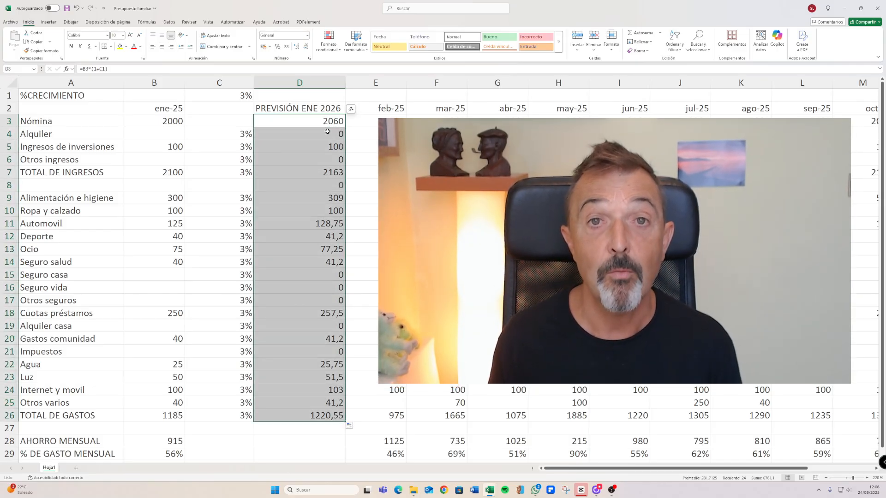
click(323, 122)
click(143, 68)
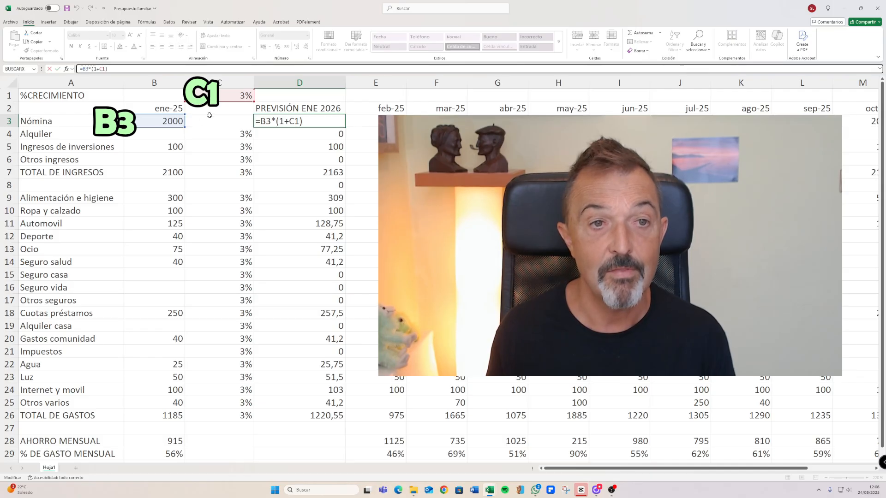
key(Return)
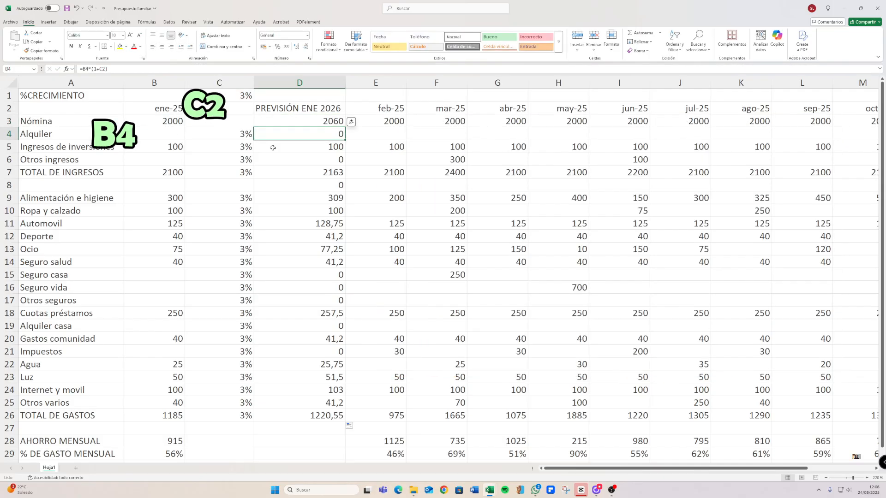
click(271, 148)
double_click(271, 148)
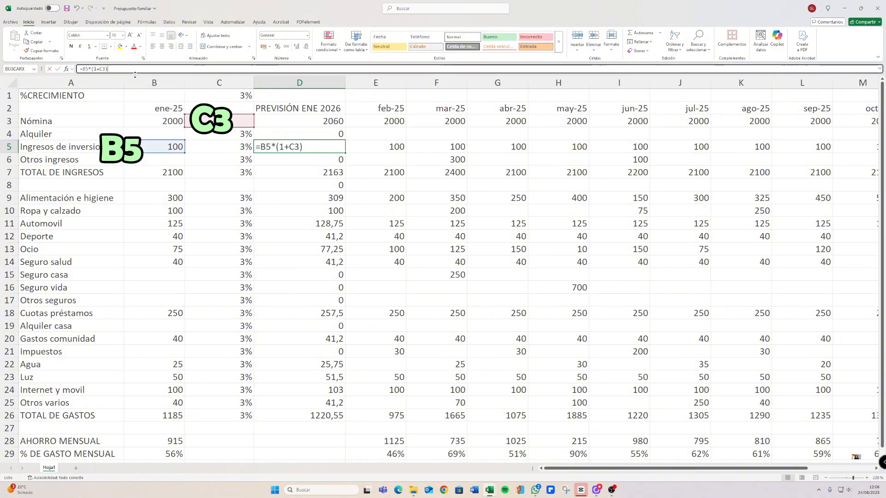
key(Return)
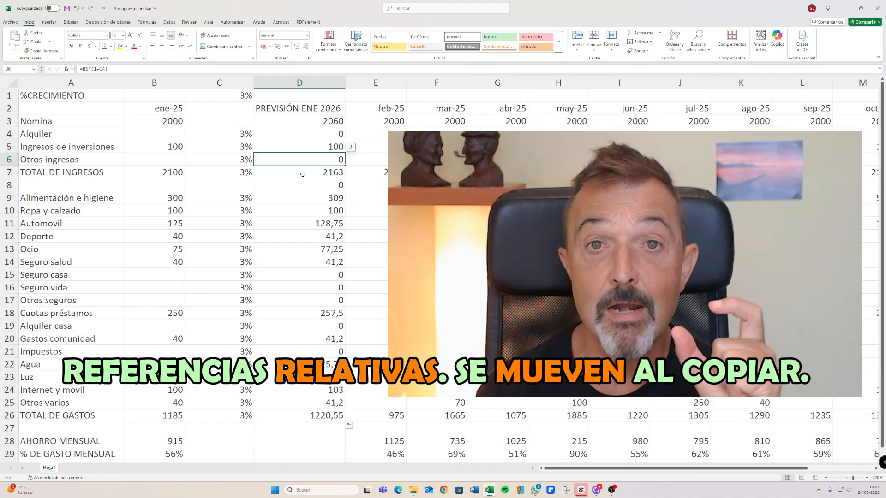
- Change the D3 formula to =B3*(1+$C$1) with an absolute growth-rate reference and copy it down to D26
click(306, 119)
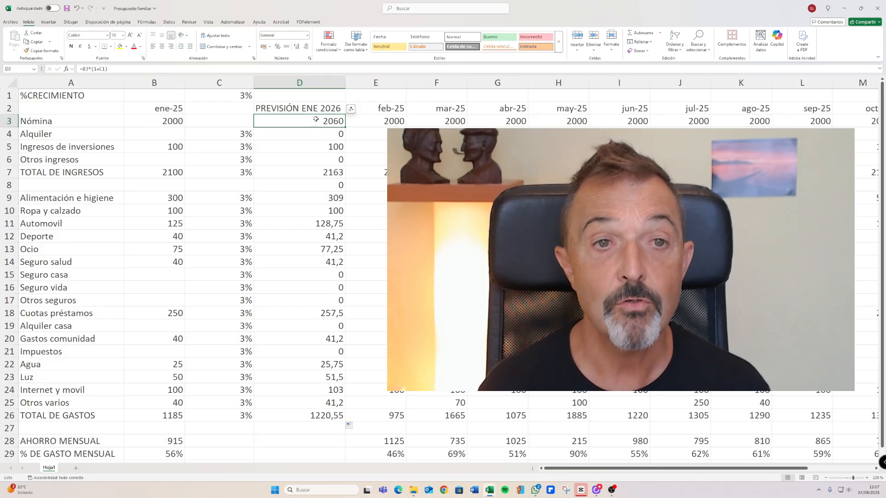
click(243, 96)
click(303, 124)
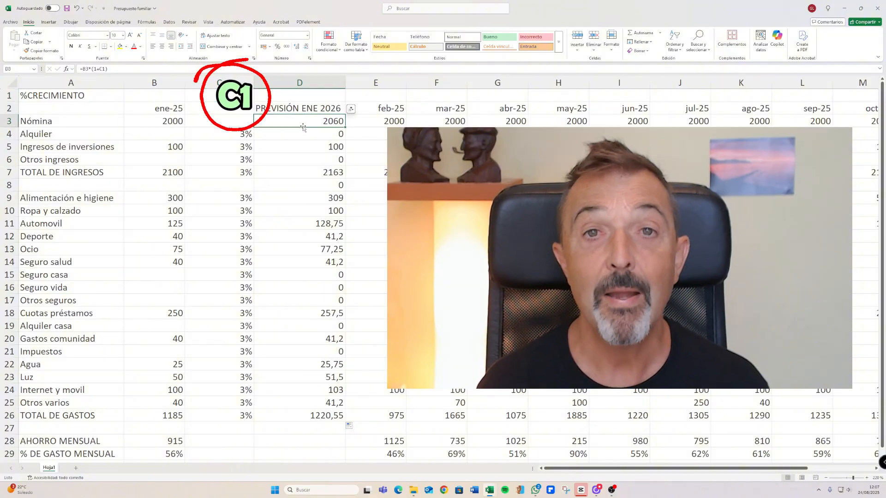
double_click(303, 125)
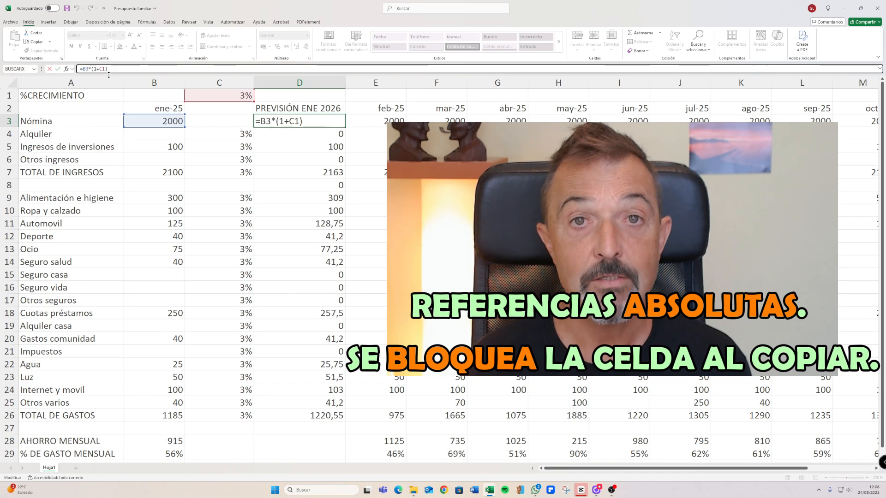
key(Left)
key(Left)
key(Left)
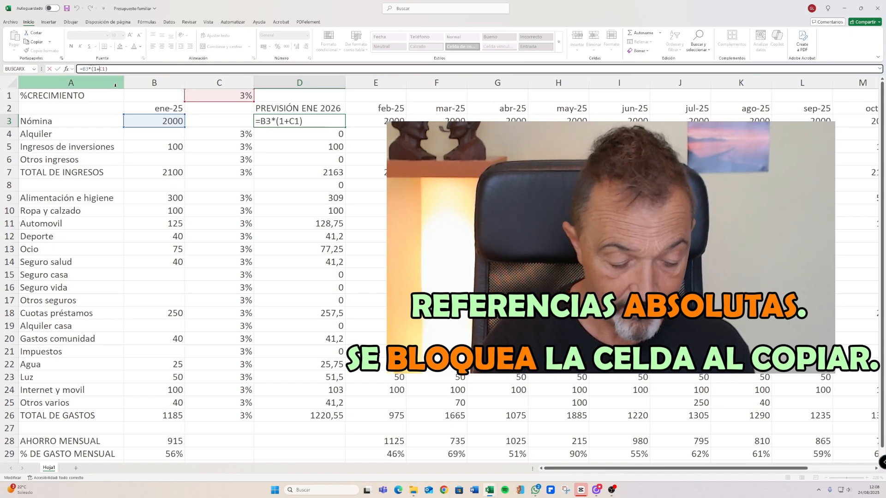
key(F4)
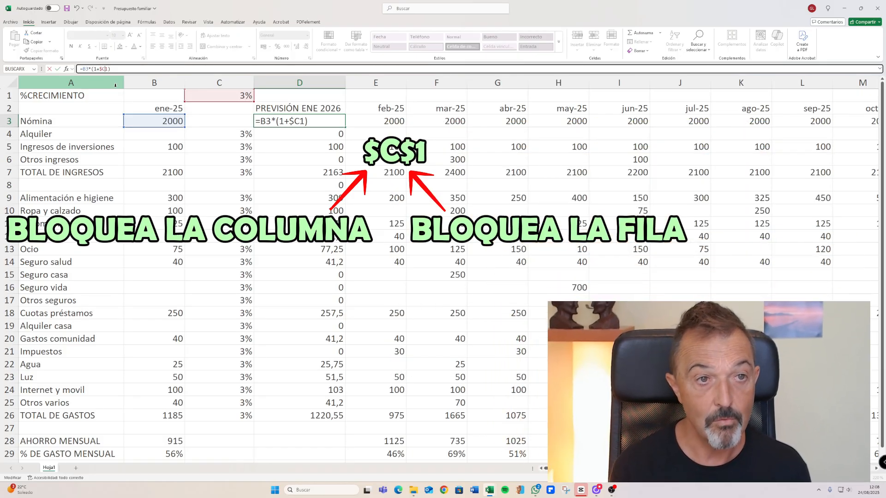
text($)
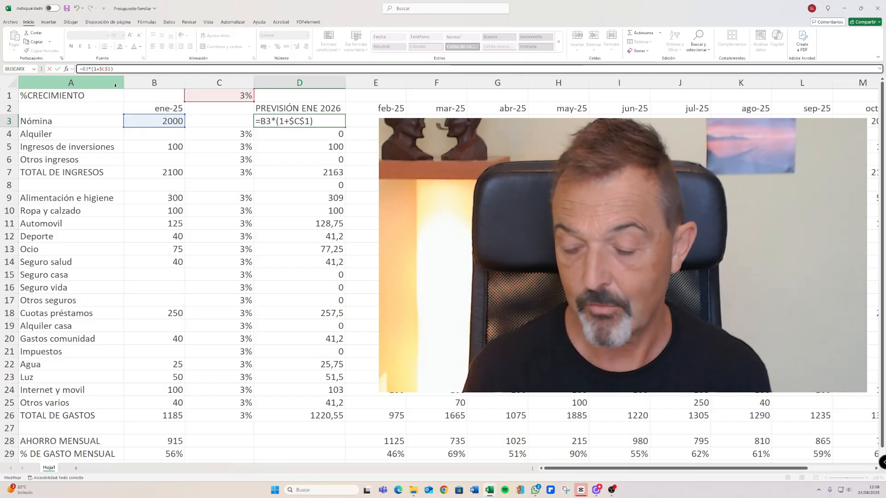
key(ctrl+Return)
- Examine the formulas in D3, D4 and D5 to compare their relative amount references with the locked $C$1
click(118, 69)
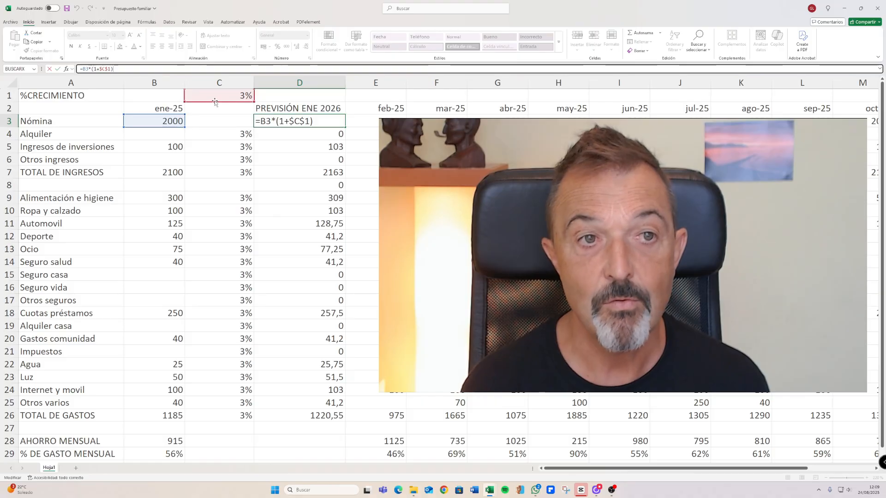
key(Return)
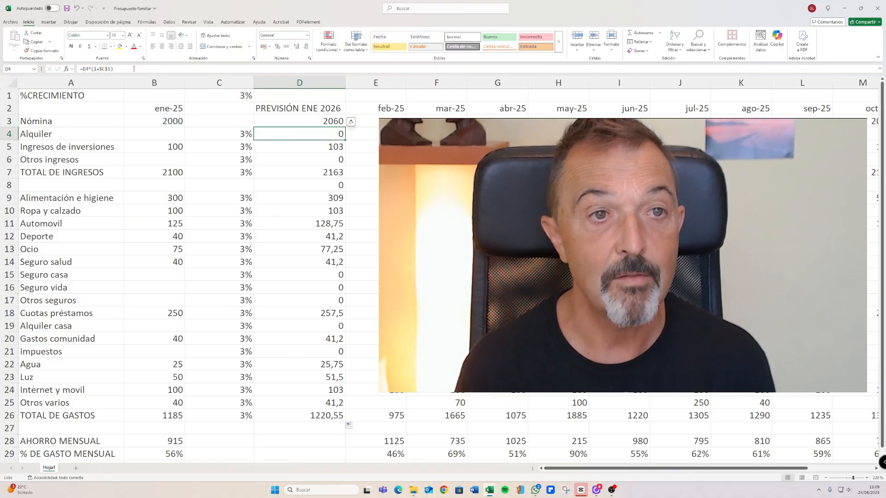
click(134, 68)
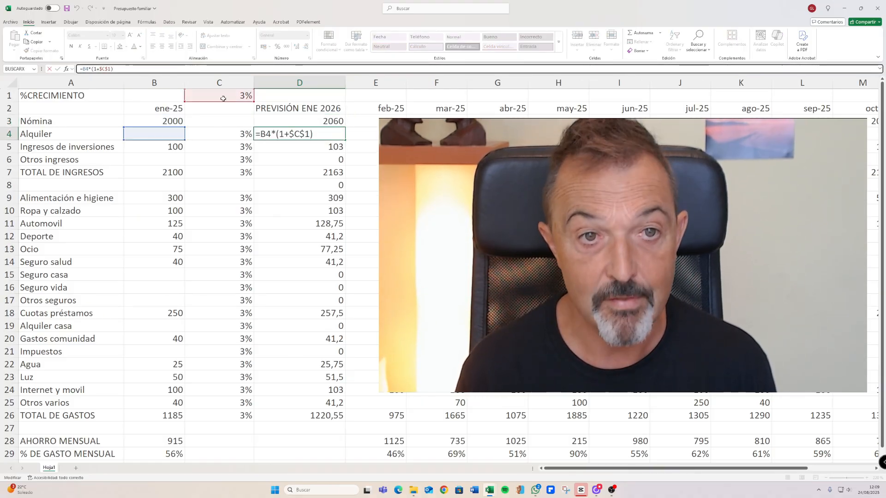
key(Return)
key(F2)
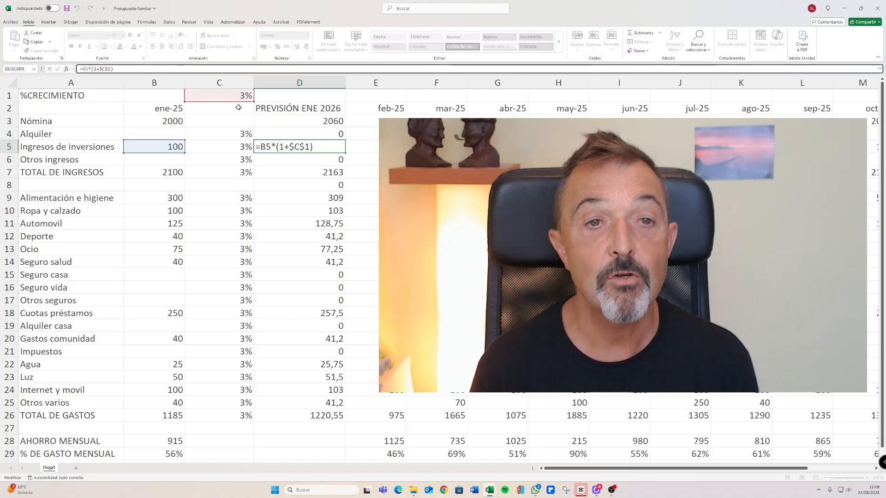
key(ctrl+Return)
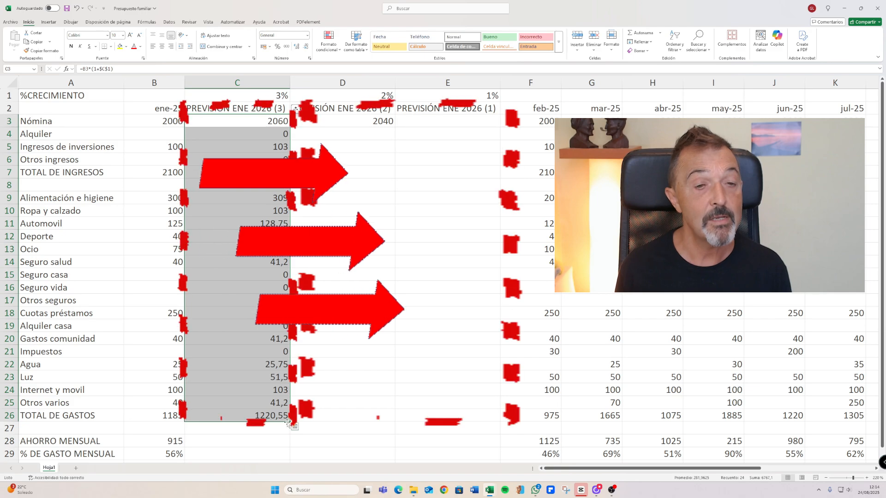
- Copy the forecast formulas in C3:C26 across to the PREVISIÓN ENE 2026 (2) and (1) columns
drag(290, 422, 497, 418)
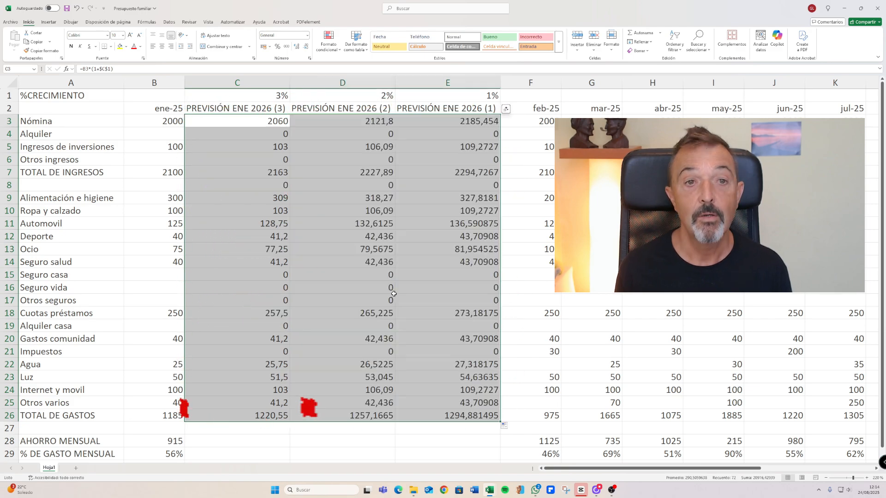
- Change the C3 formula to =$B3*(1+$C$1), locking only the column of the amount reference, and copy it through C3:E26
double_click(343, 121)
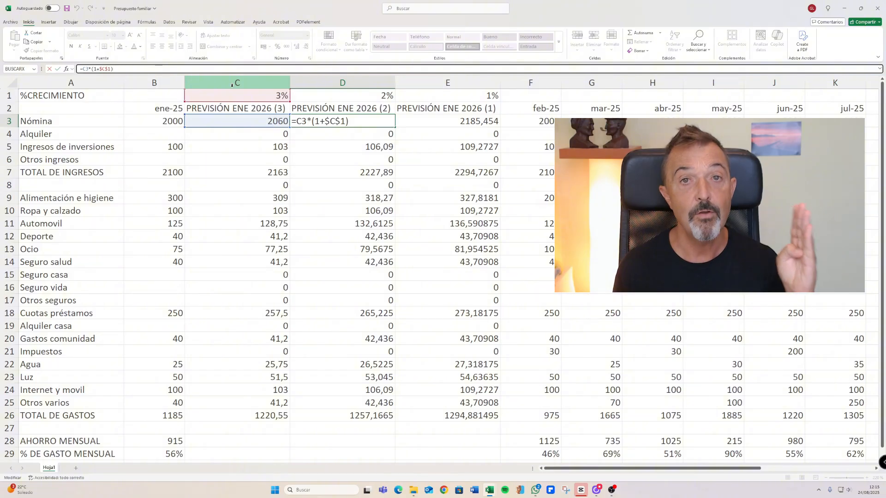
key(Escape)
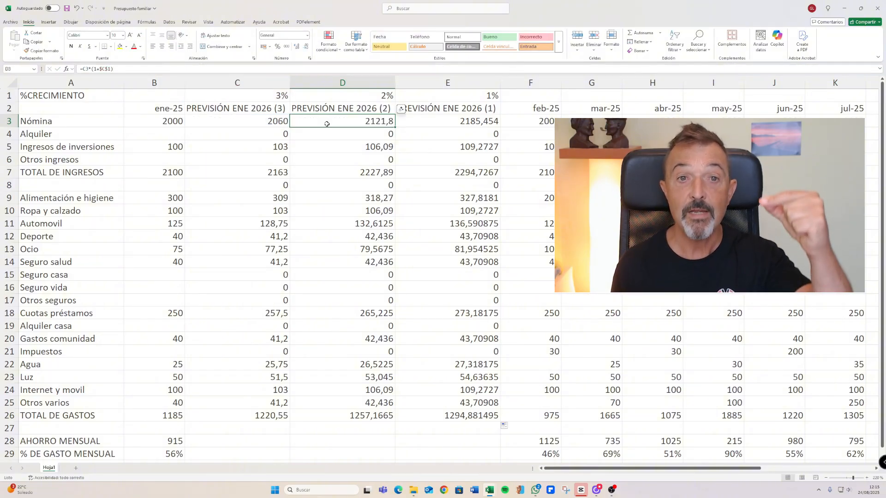
key(Left)
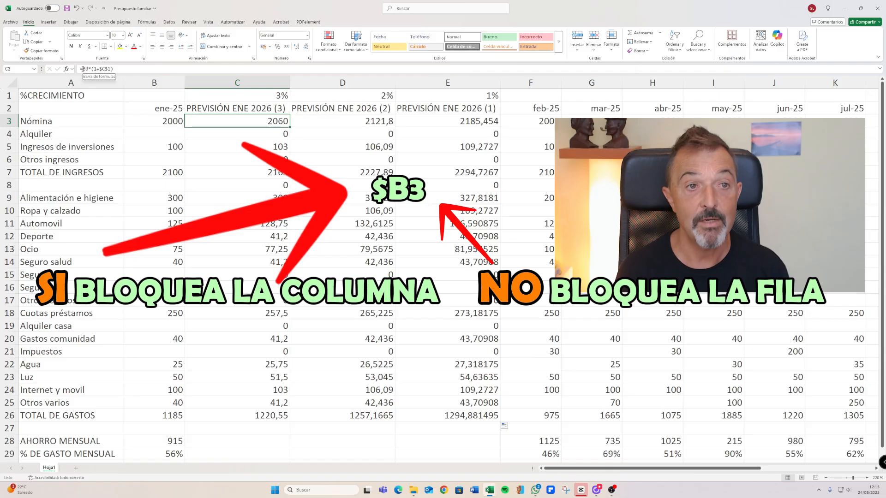
click(84, 69)
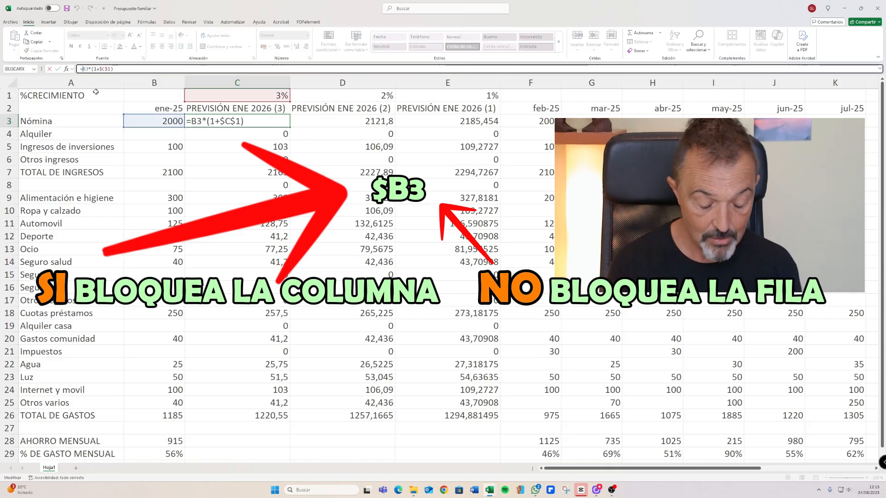
text($)
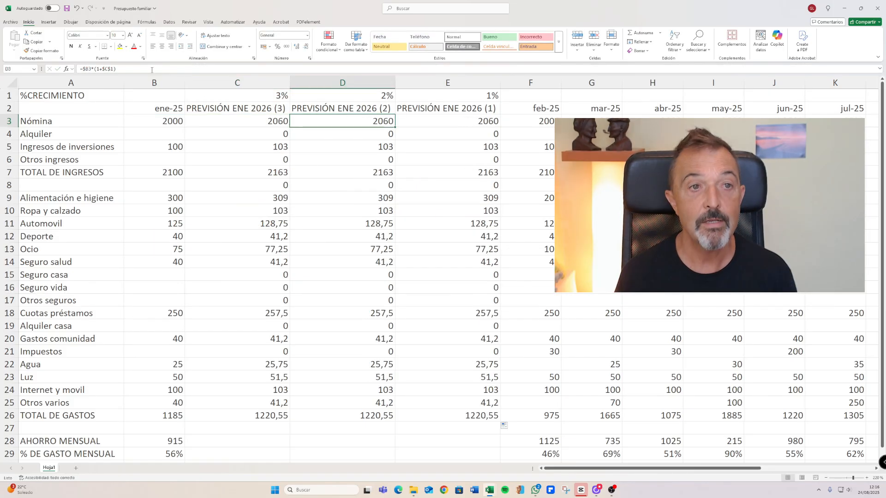
- Examine the formulas in D3, E3, D4 and D5 to compare how the $B amount reference behaves across columns and rows
click(150, 69)
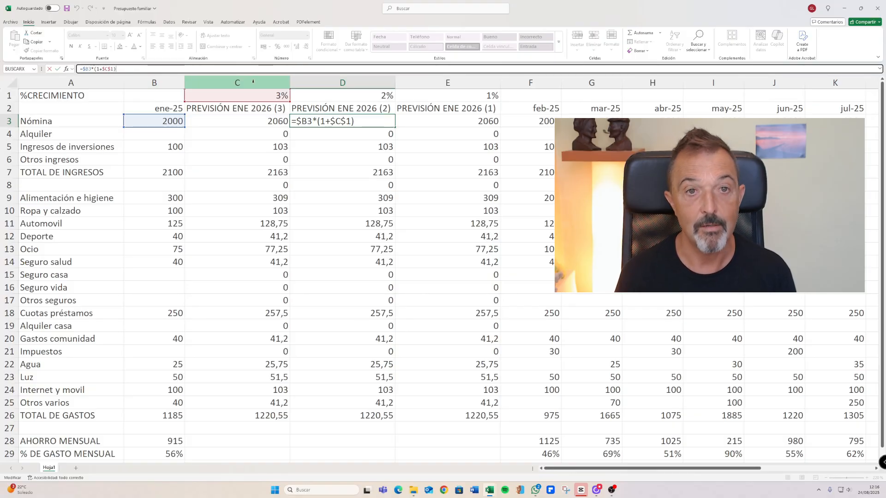
key(Tab)
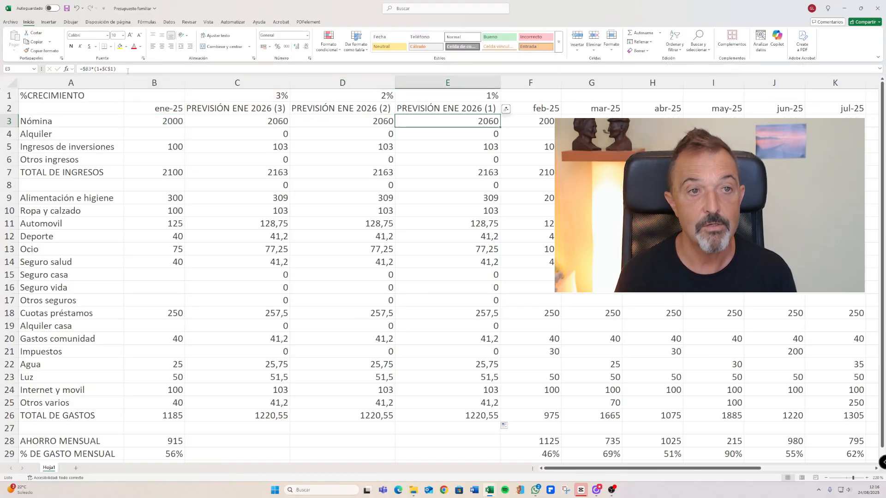
click(127, 71)
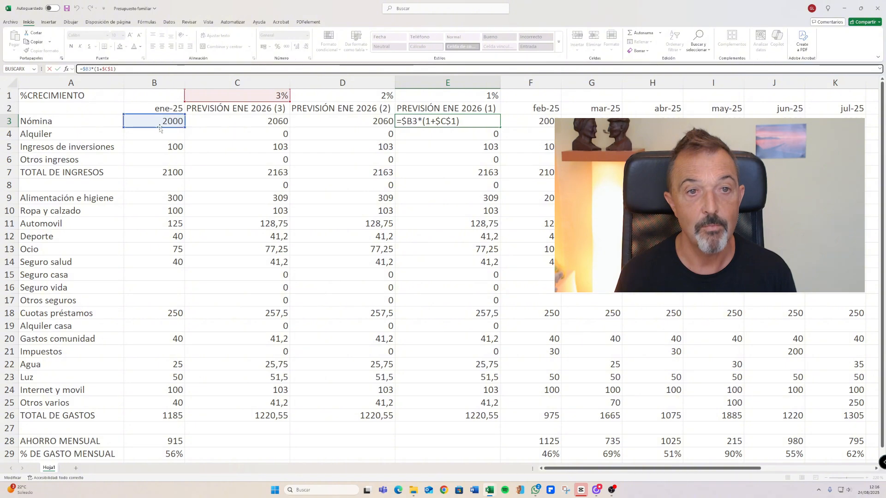
key(Escape)
click(356, 133)
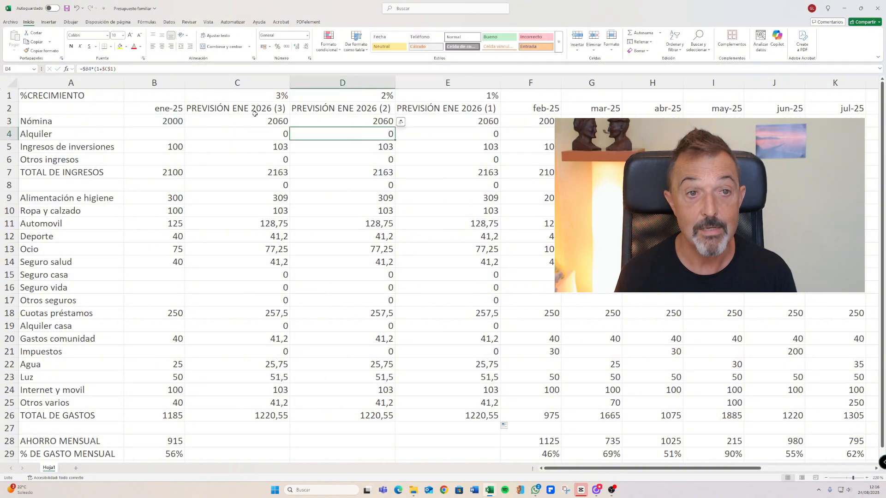
click(131, 68)
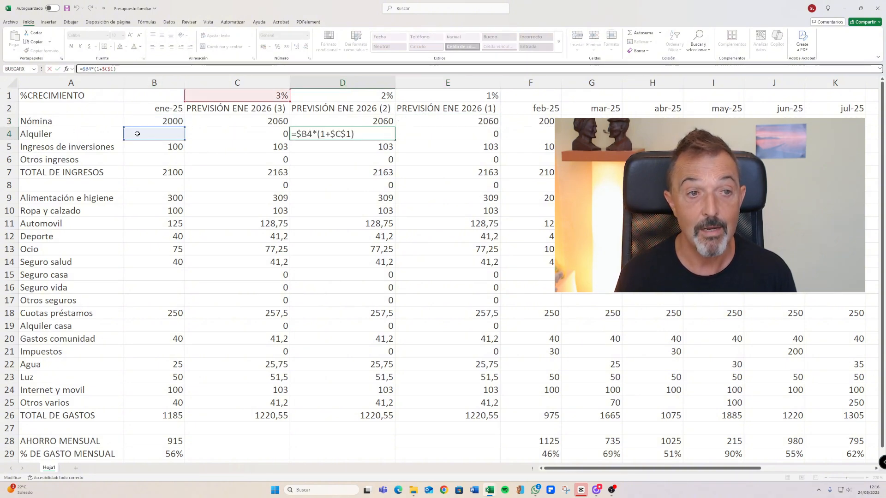
key(Escape)
click(328, 144)
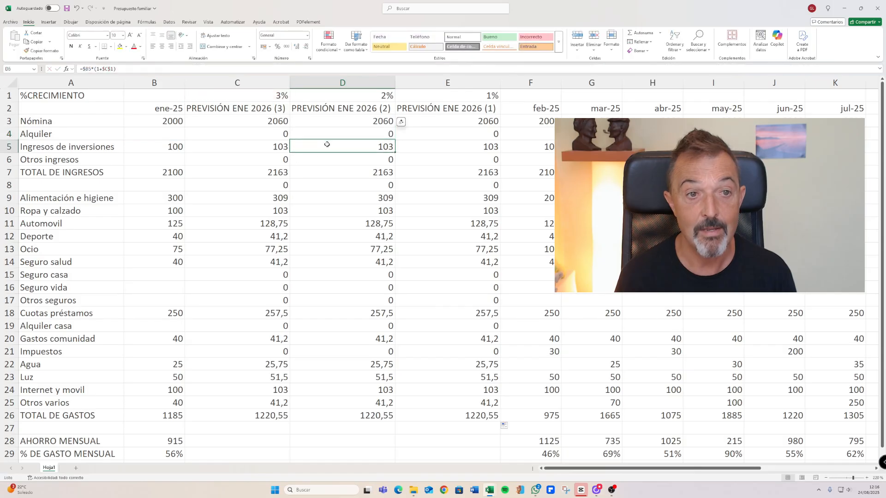
click(136, 69)
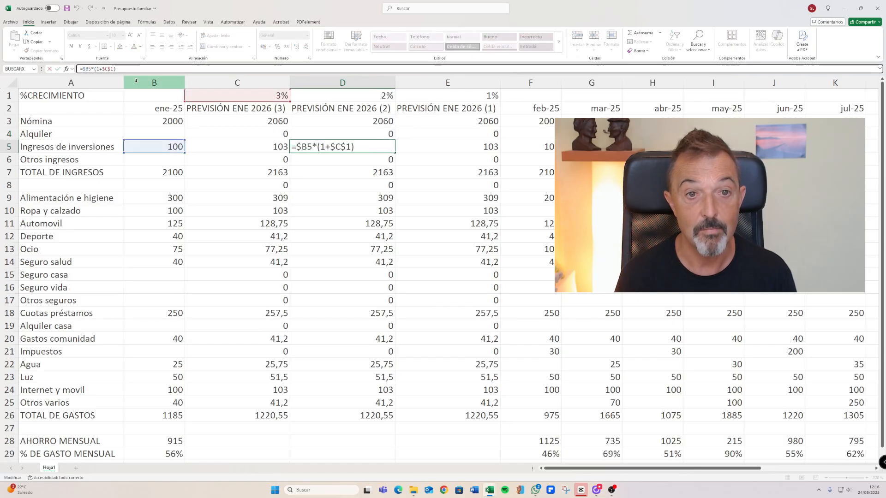
key(Escape)
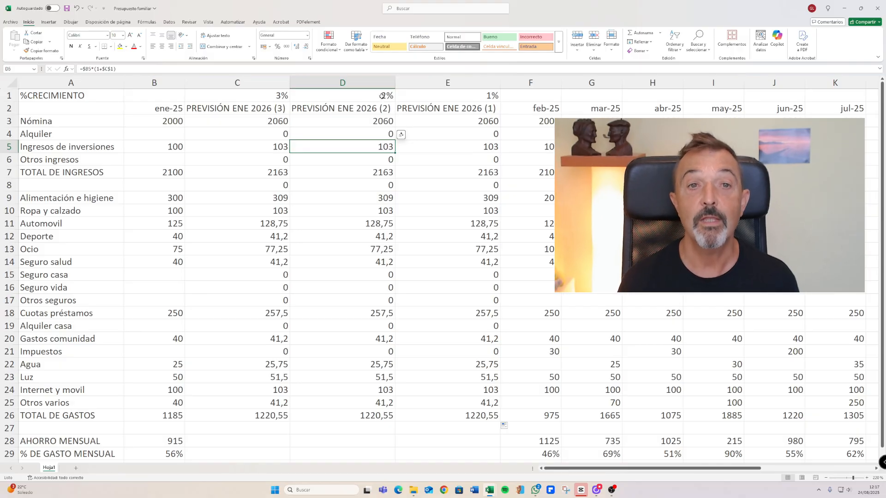
- Examine the growth-rate reference in the D3 and D4 formulas against the rates in row 1
click(371, 121)
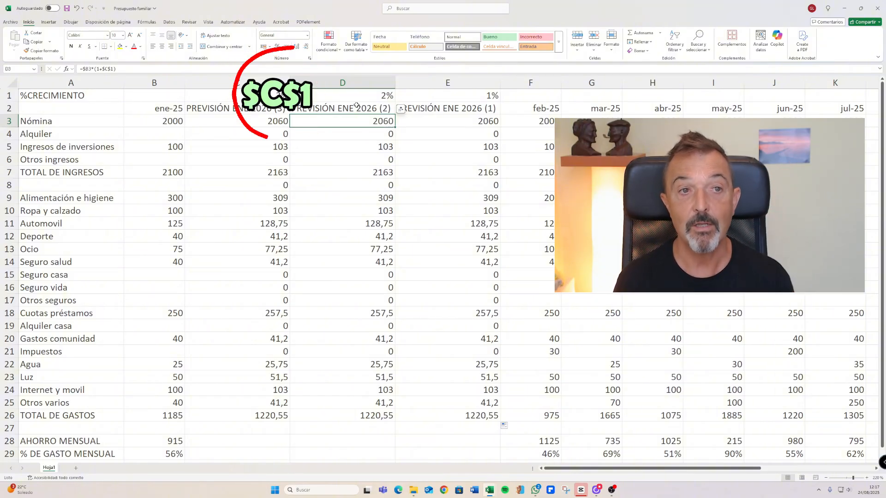
click(151, 67)
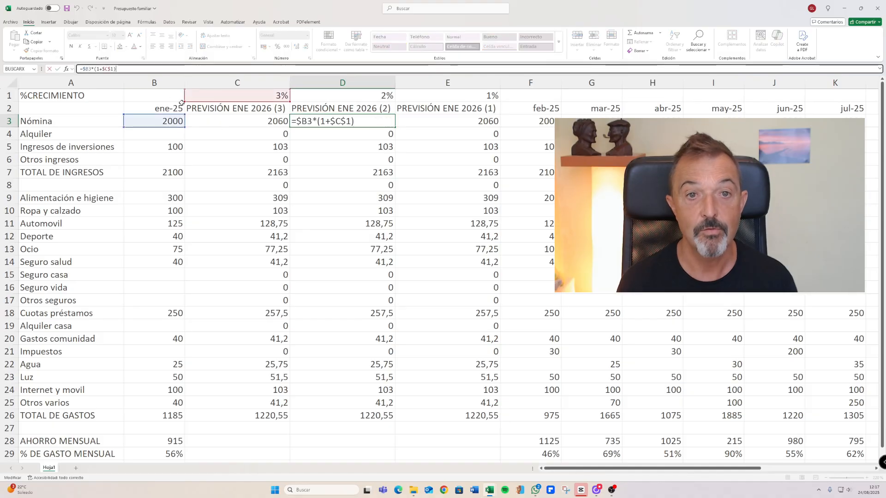
key(Return)
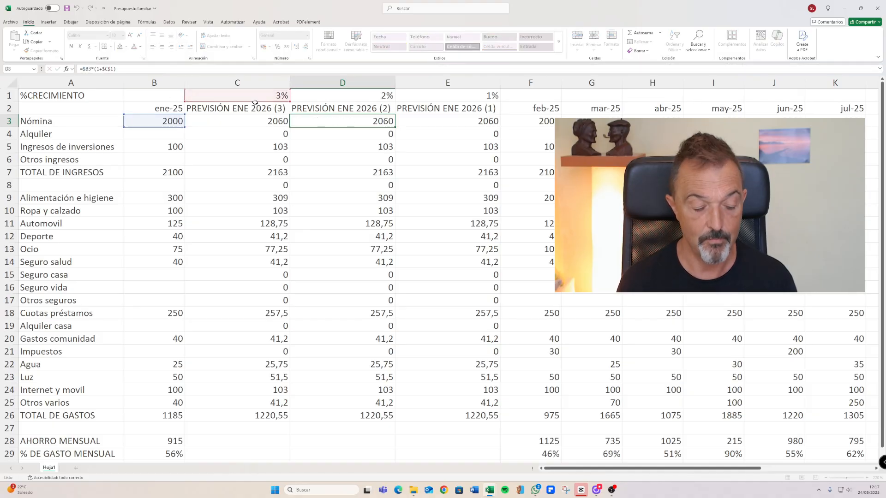
click(148, 71)
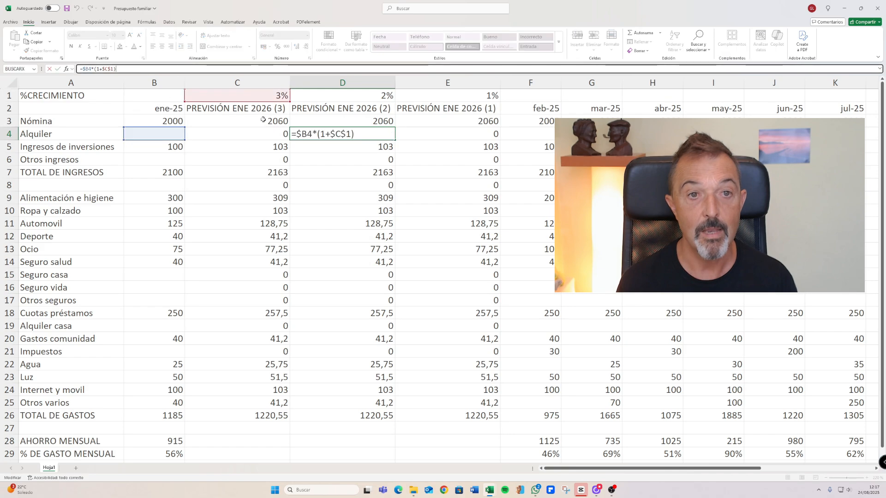
key(Escape)
click(439, 125)
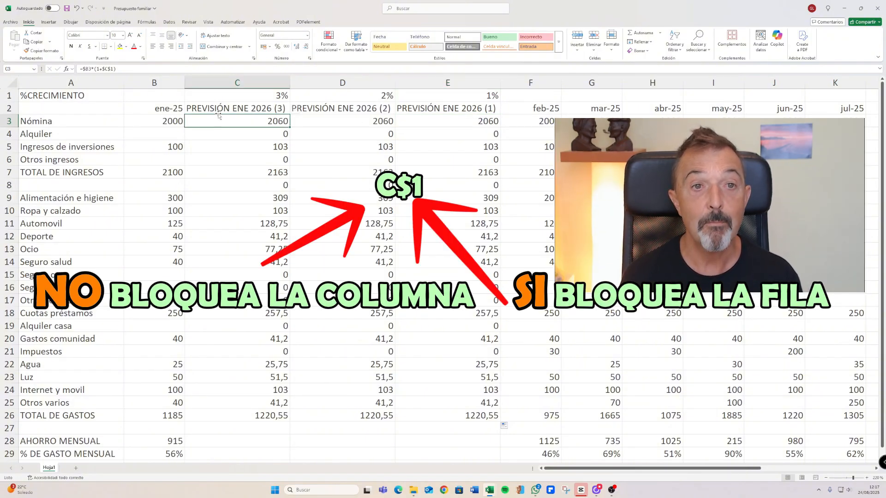
- Change the C3 formula to =$B3*(1+C$1), locking only the row of the growth rate, and copy it through C3:E26
click(107, 69)
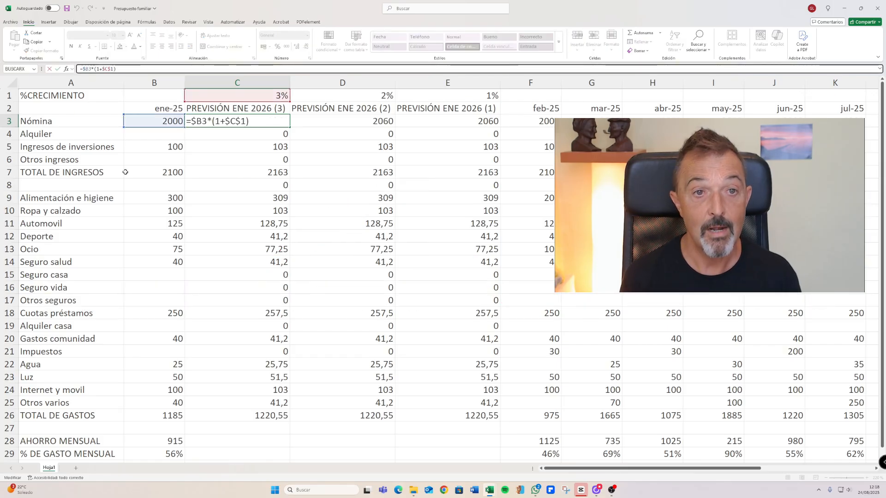
key(Delete)
key(ctrl+Return)
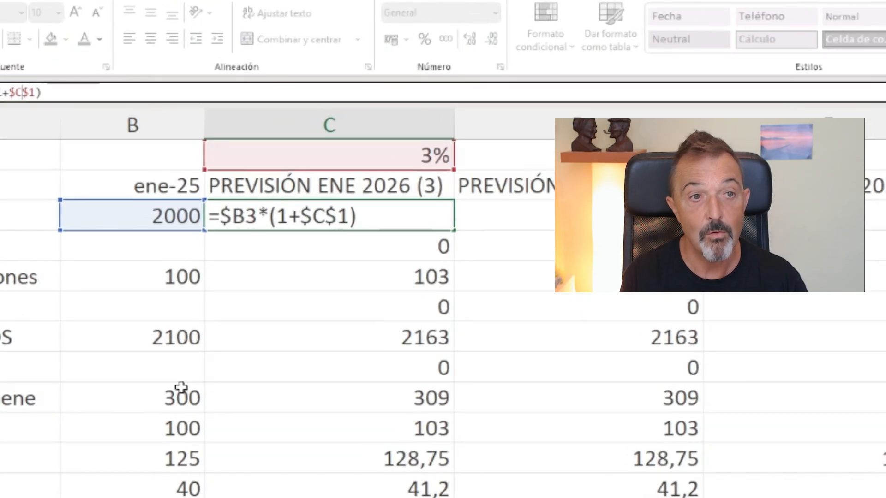
key(F4)
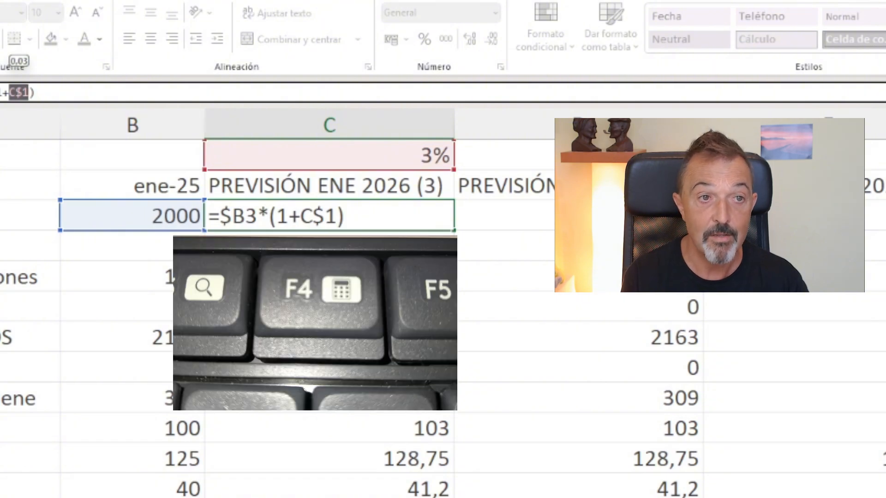
key(F4)
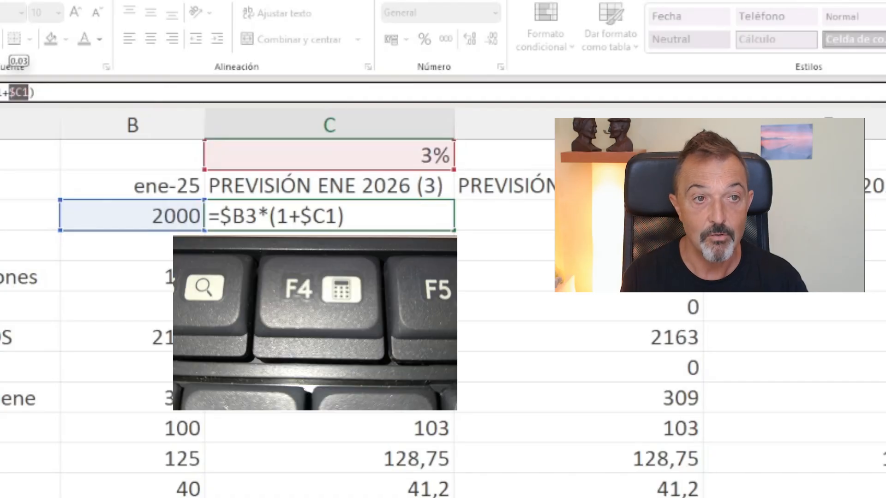
key(F4)
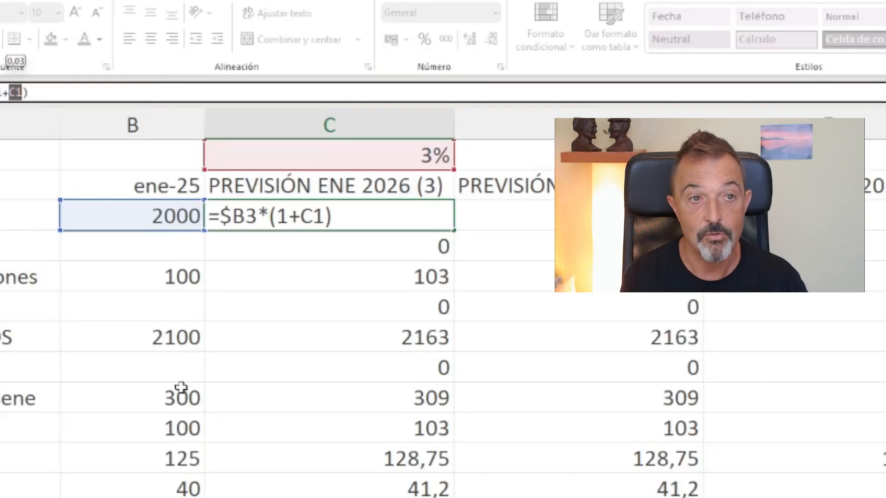
key(F4)
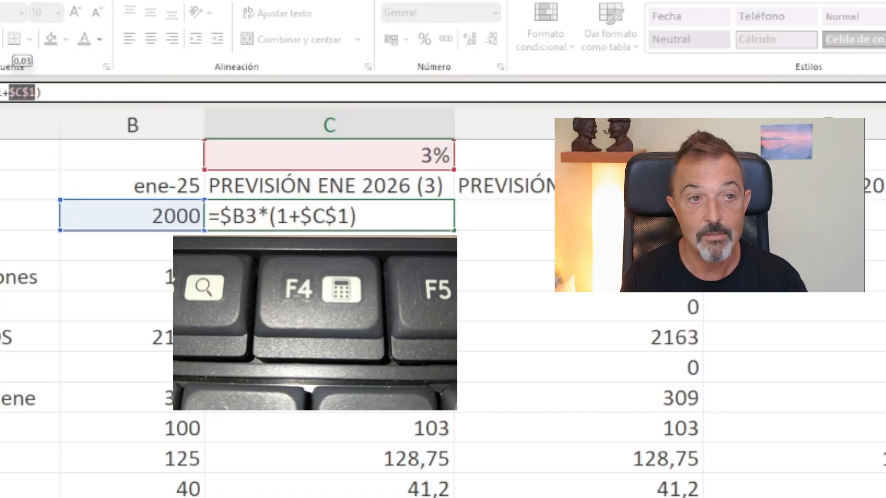
key(F4)
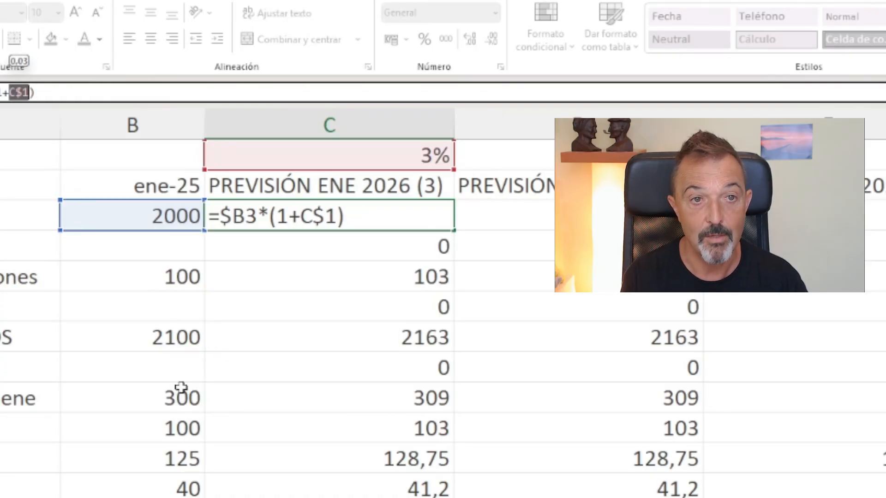
key(Return)
drag(432, 216, 582, 491)
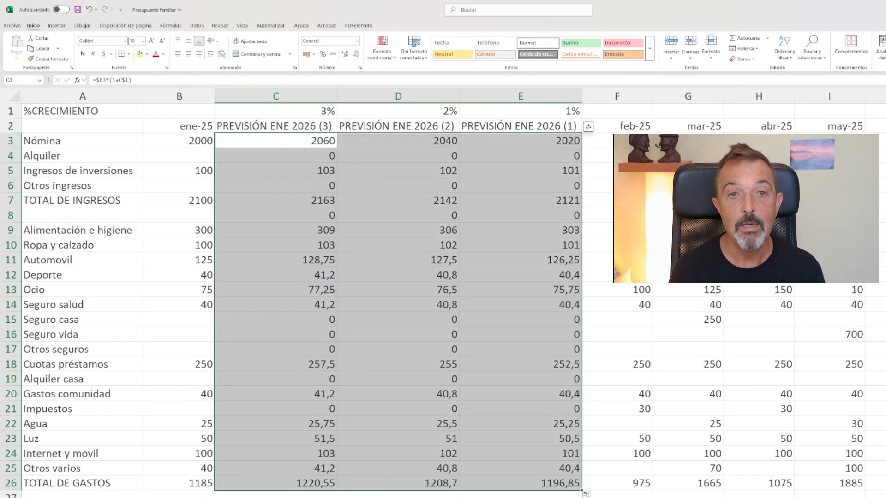
- Examine the mixed references in the C3 formula
click(320, 141)
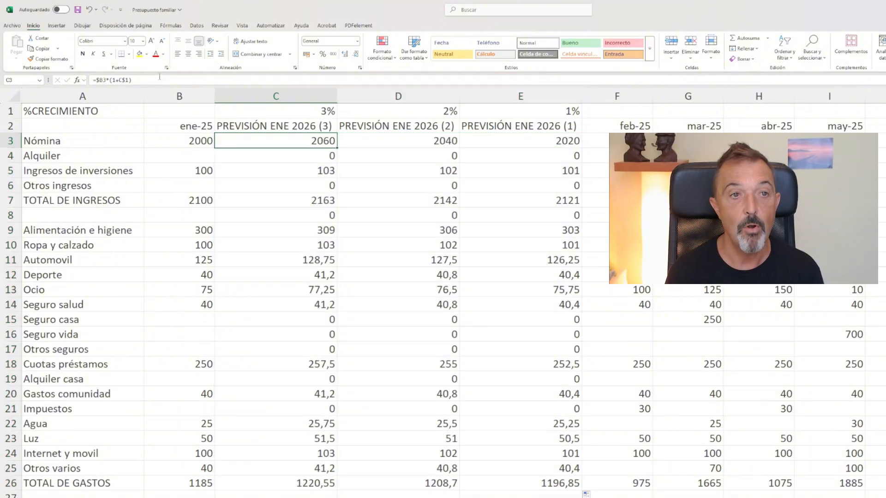